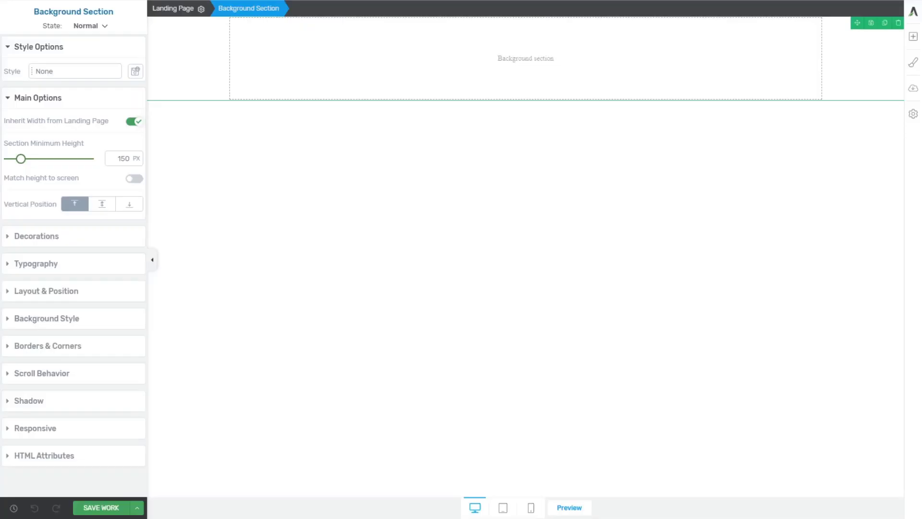
Find the Lead Generation element and place it inside the empty background section of the landing page
click(645, 238)
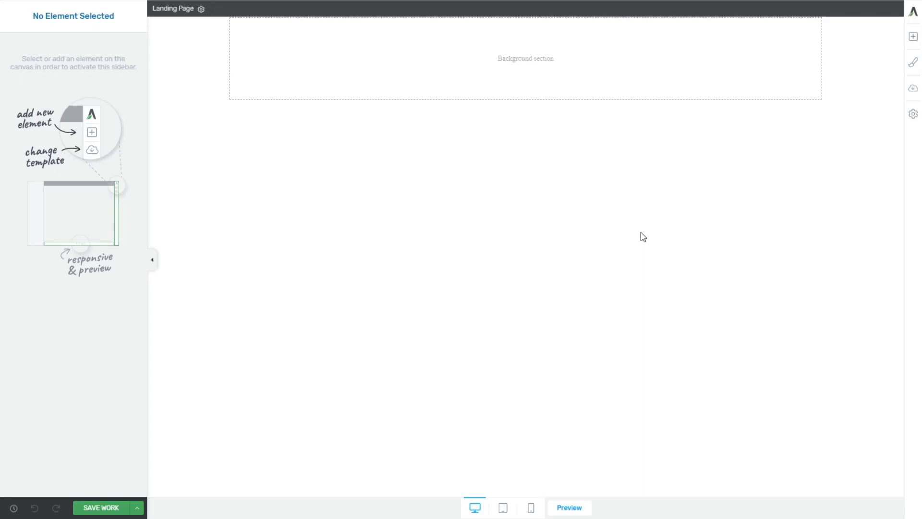
click(913, 37)
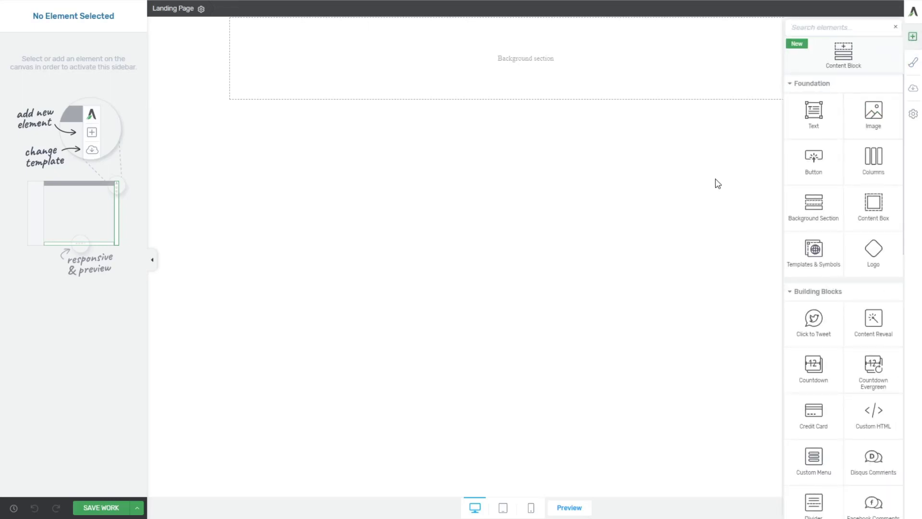
text(lead genera)
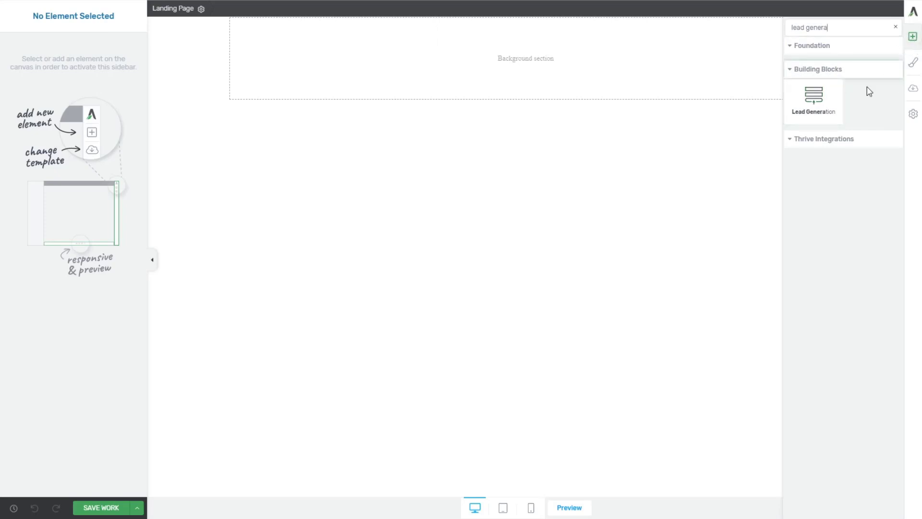
drag(807, 98, 537, 137)
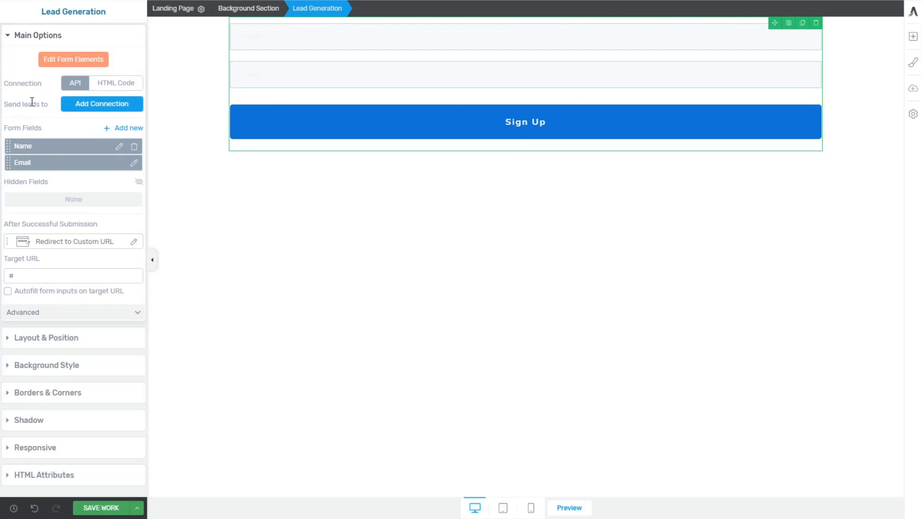
Check the connections available for the form's leads and go to the API Dashboard
click(81, 109)
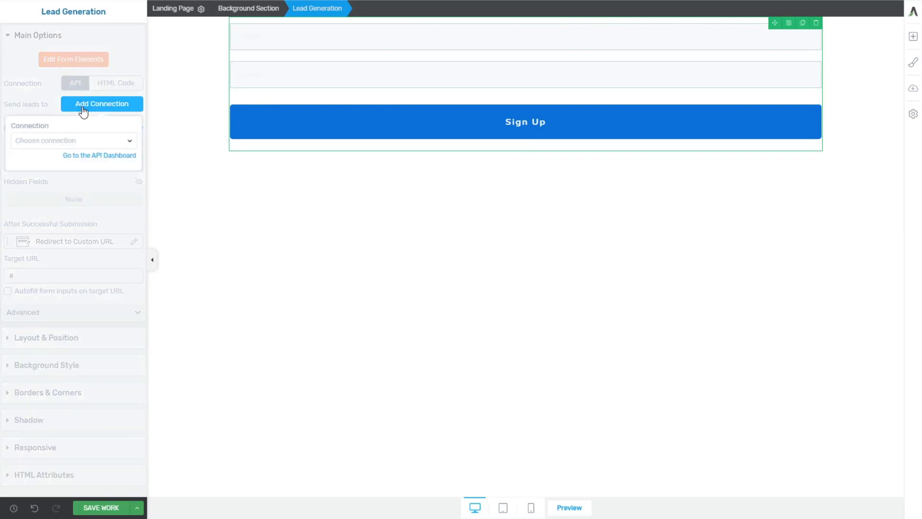
click(71, 141)
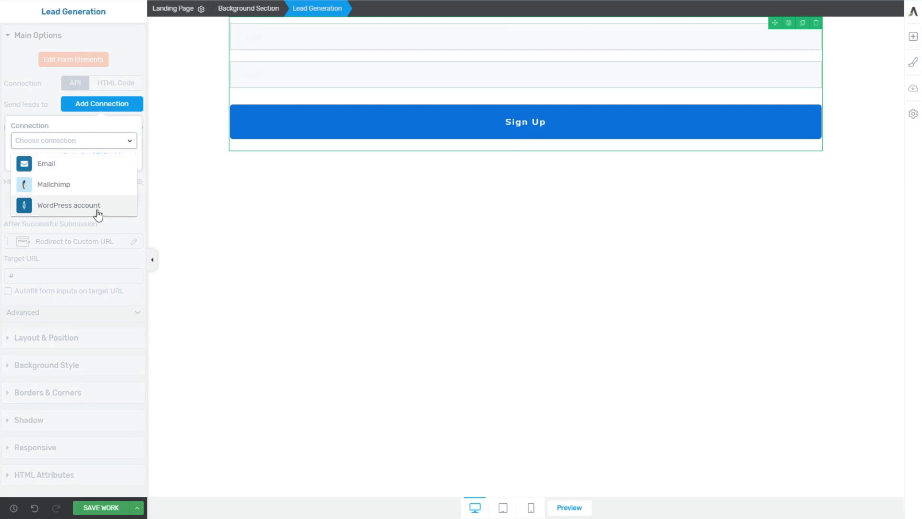
click(96, 144)
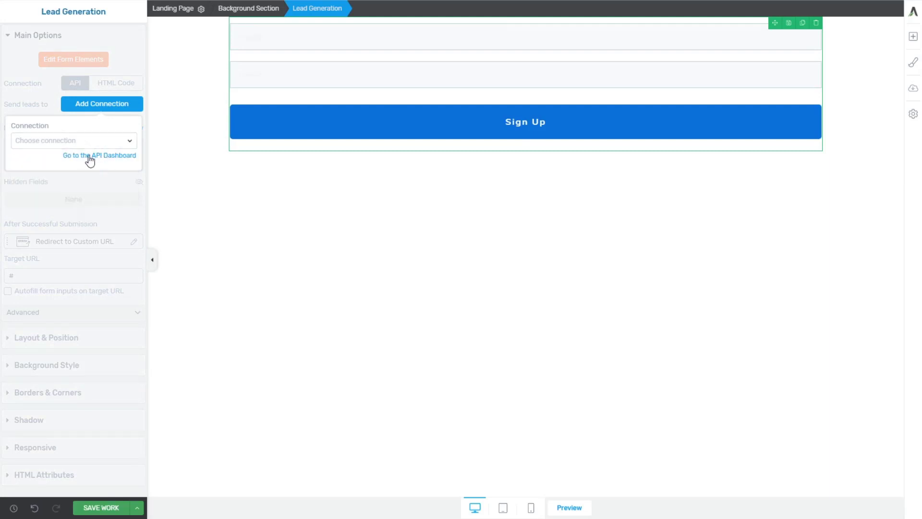
click(115, 156)
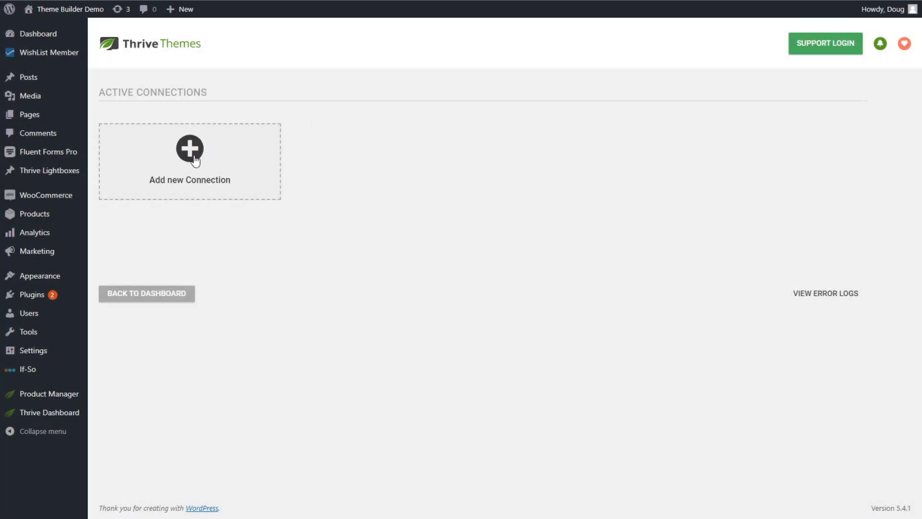
Add a new active connection for the WordPress account app
click(195, 160)
click(173, 153)
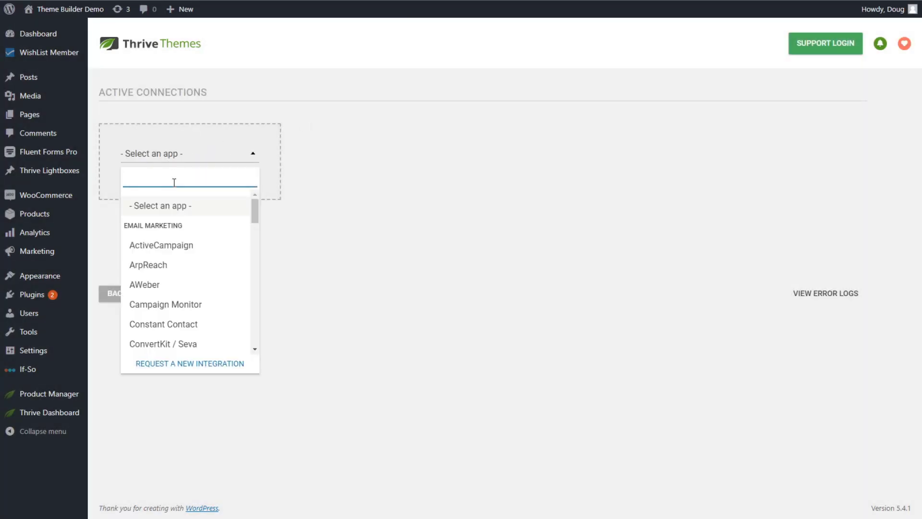
text(wordp)
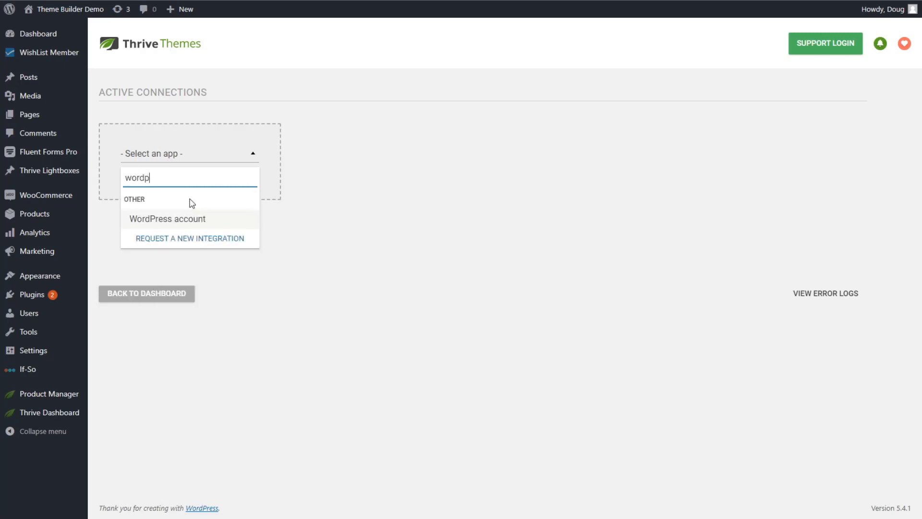
click(161, 221)
click(227, 232)
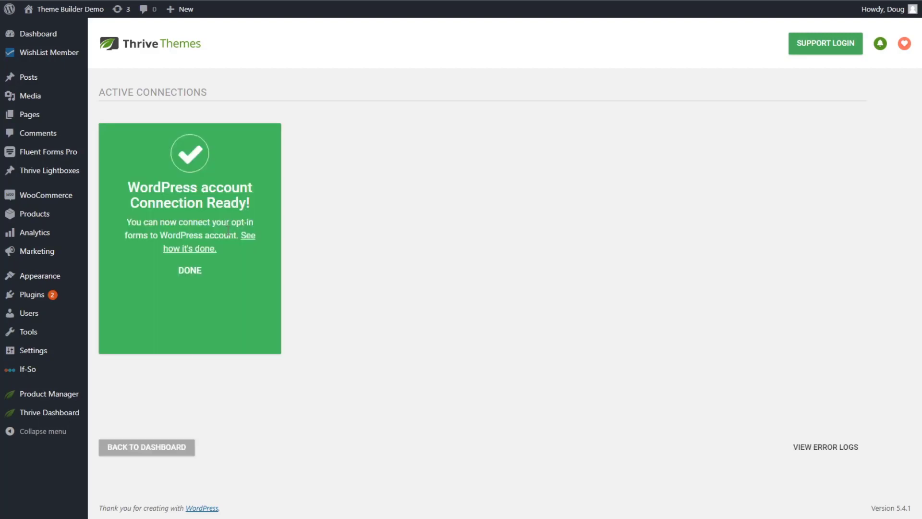
Return to the page editor and send the form's leads to the WordPress account connection with the Subscriber list
key(ctrl+w)
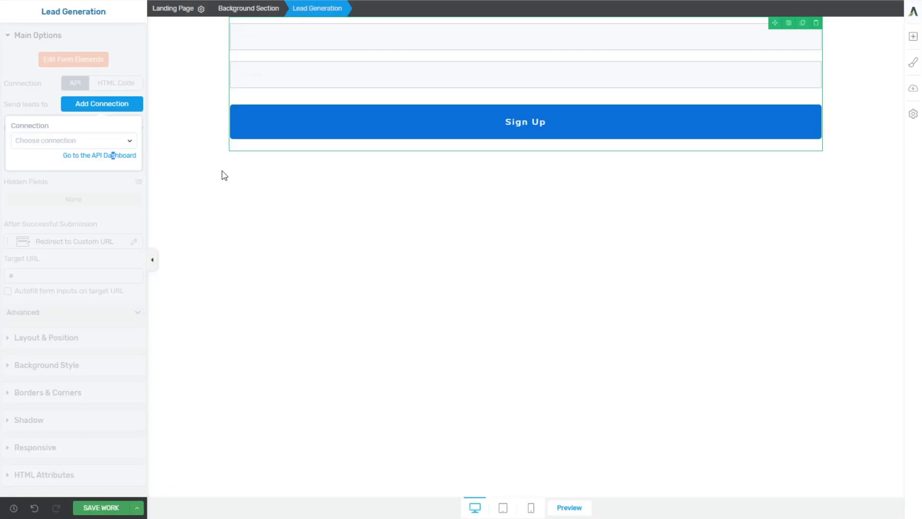
click(121, 141)
click(76, 206)
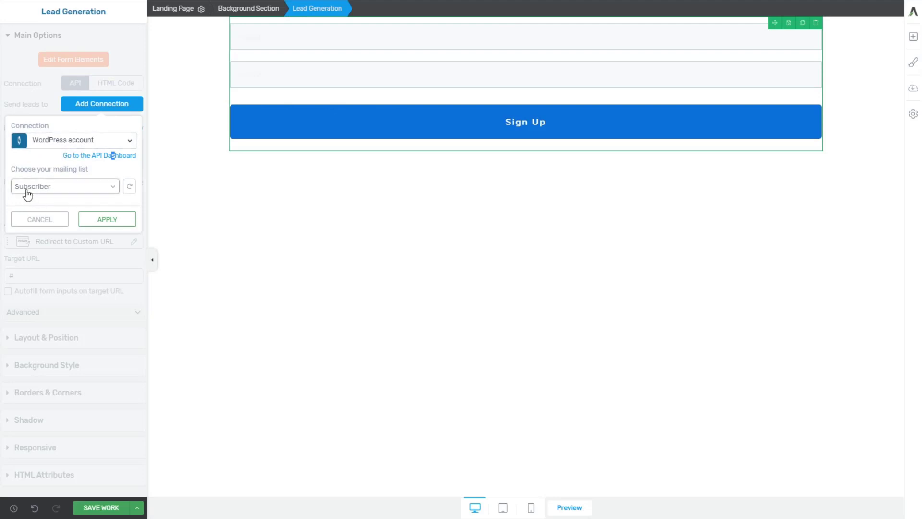
click(91, 219)
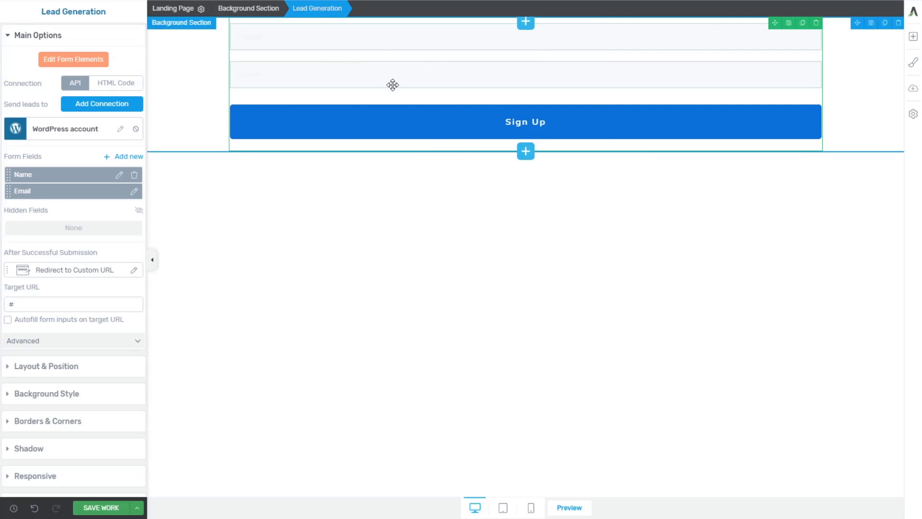
Add a required form field of type Password with the placeholder "Password"
click(126, 157)
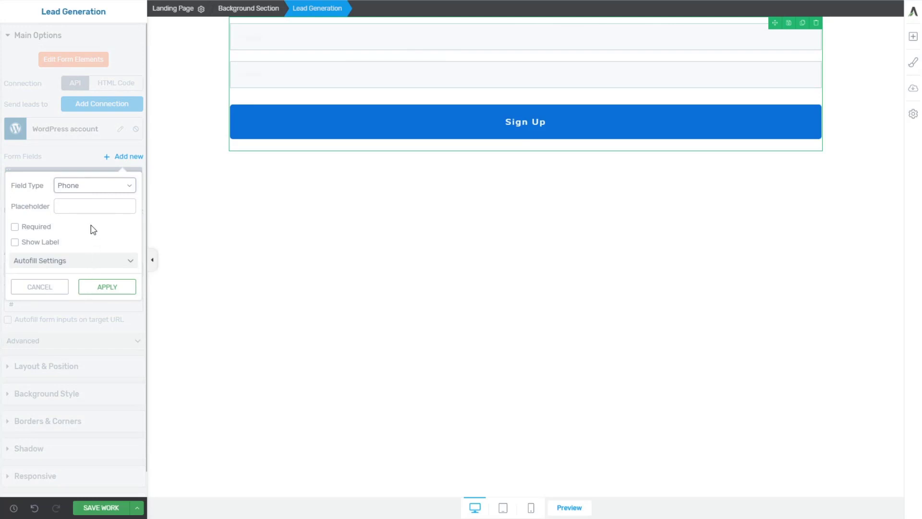
key(Down)
click(94, 206)
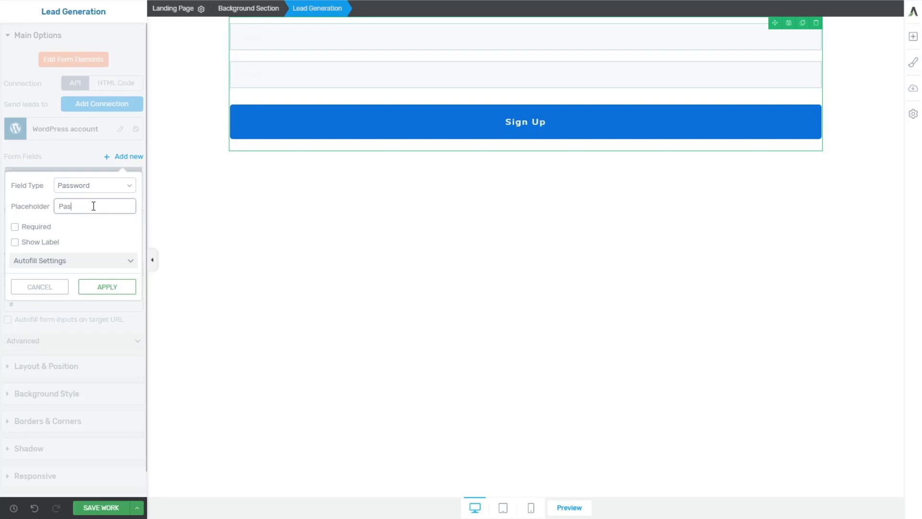
click(45, 227)
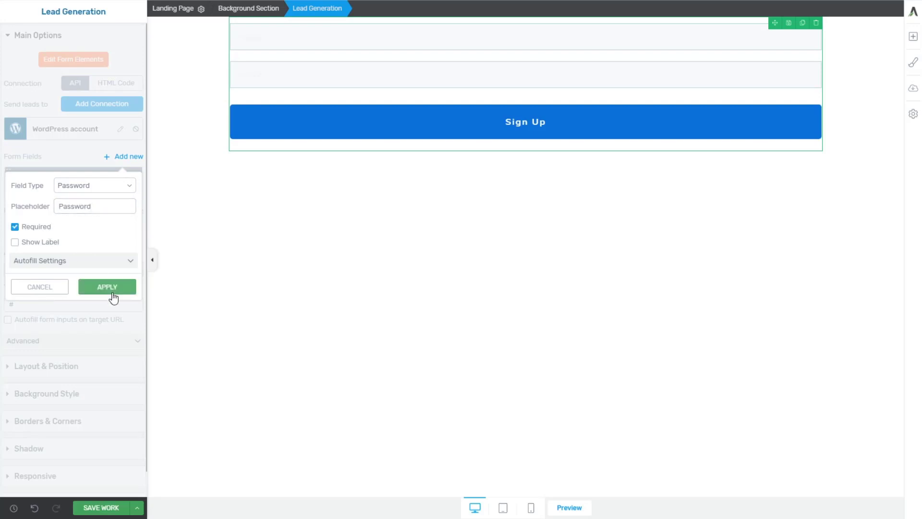
click(111, 289)
Add a required form field of type Confirm password with the placeholder "Confirm Password"
click(127, 157)
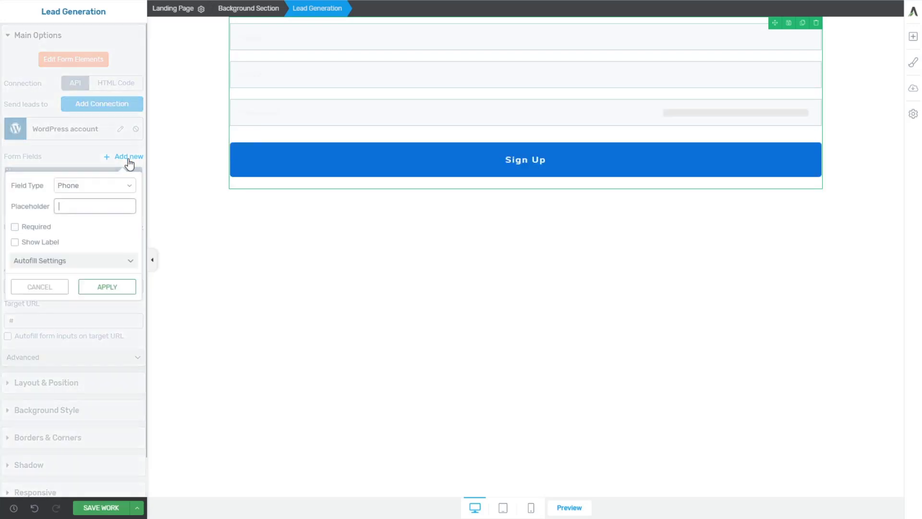
click(89, 239)
click(36, 228)
click(72, 205)
text(Confirm Passwor)
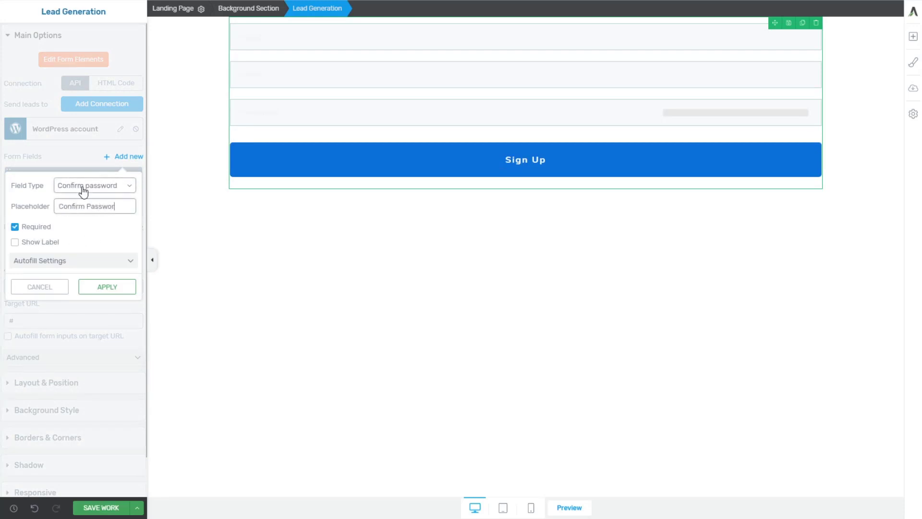
text(d)
click(107, 288)
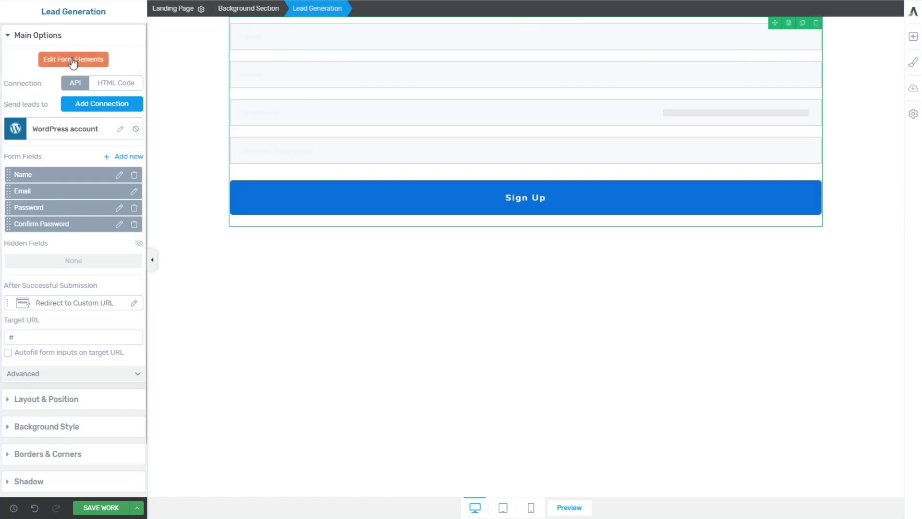
Add a Content Box below the sign-up form and move the form into it
click(911, 44)
text(content)
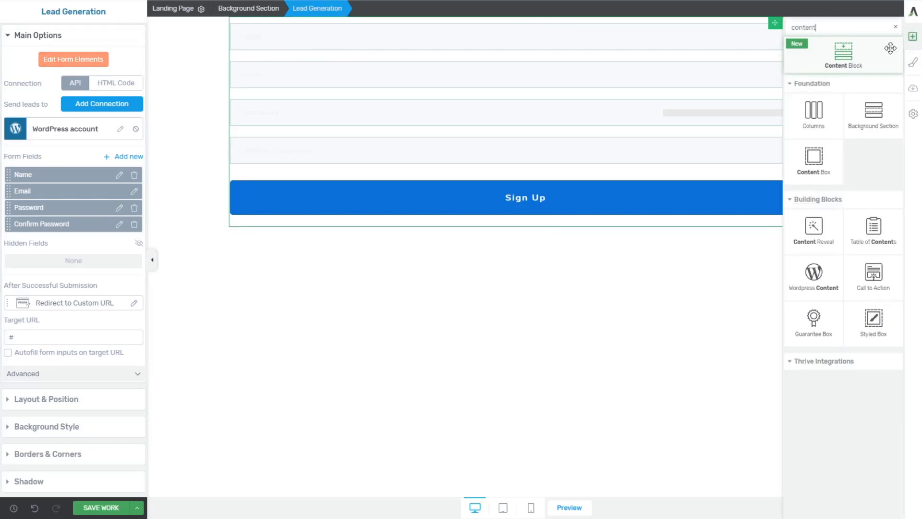
drag(822, 159, 568, 223)
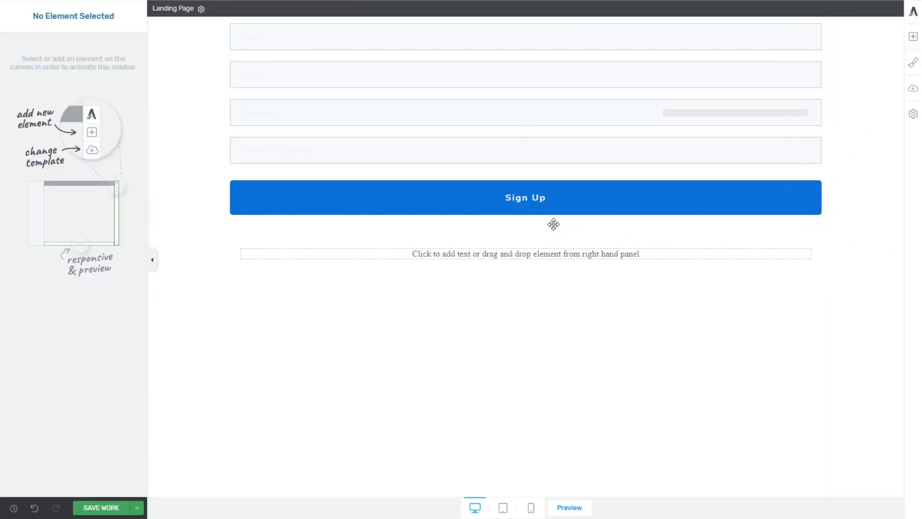
drag(524, 127, 596, 261)
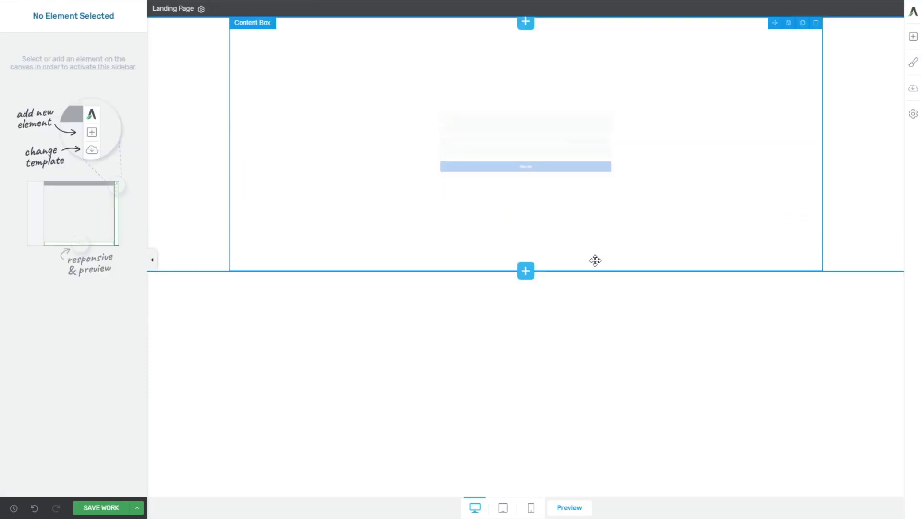
Set the content box's maximum width to 568 px and align it to the centre
click(258, 76)
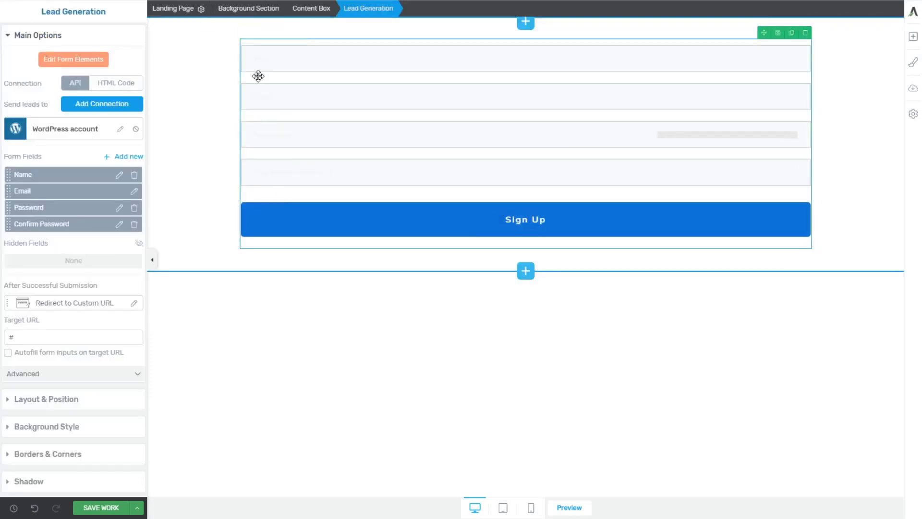
click(311, 8)
drag(50, 134, 29, 133)
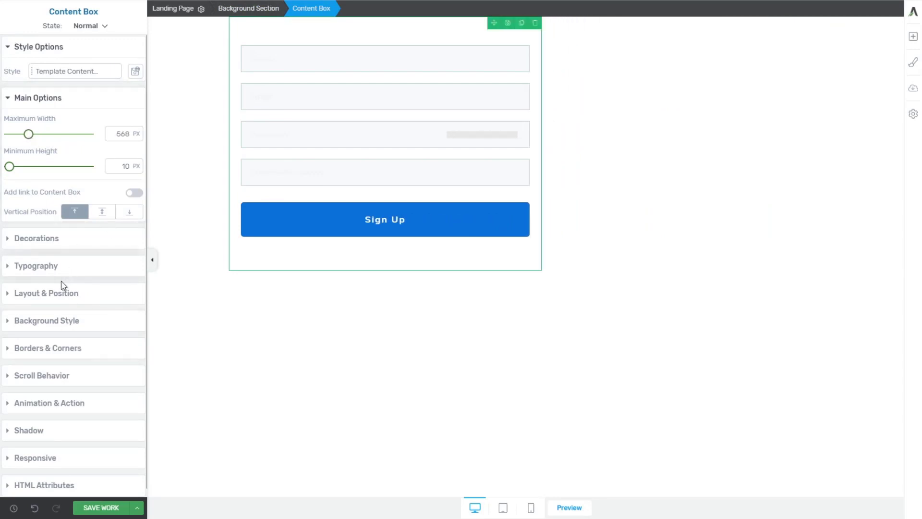
click(63, 293)
click(112, 406)
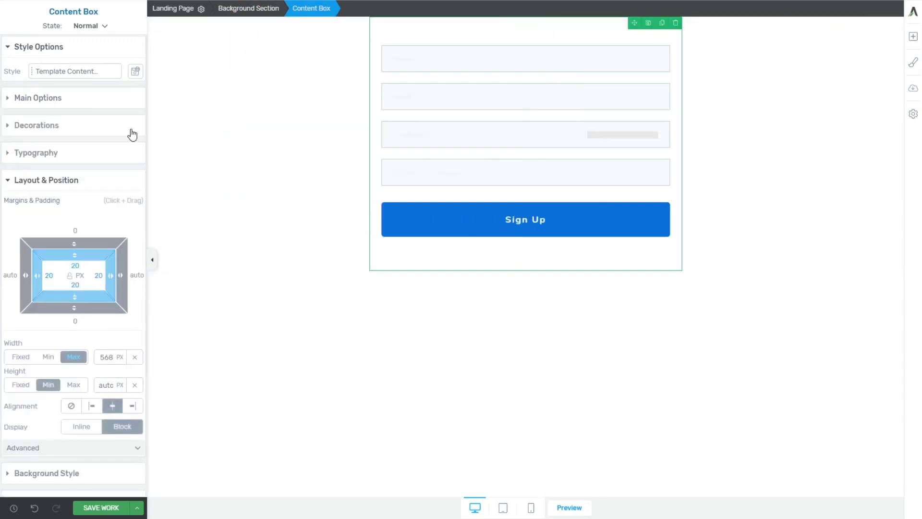
Set the background section's top padding to 148 px
click(237, 136)
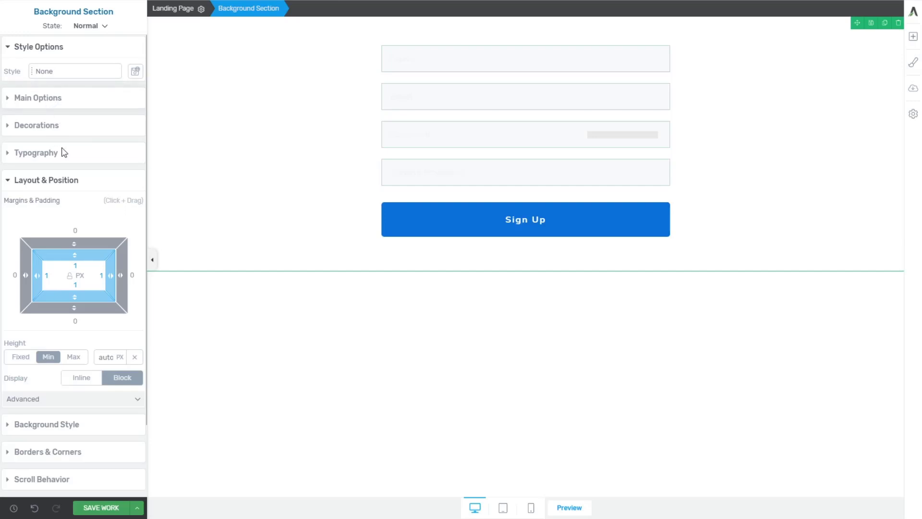
drag(80, 259, 77, 424)
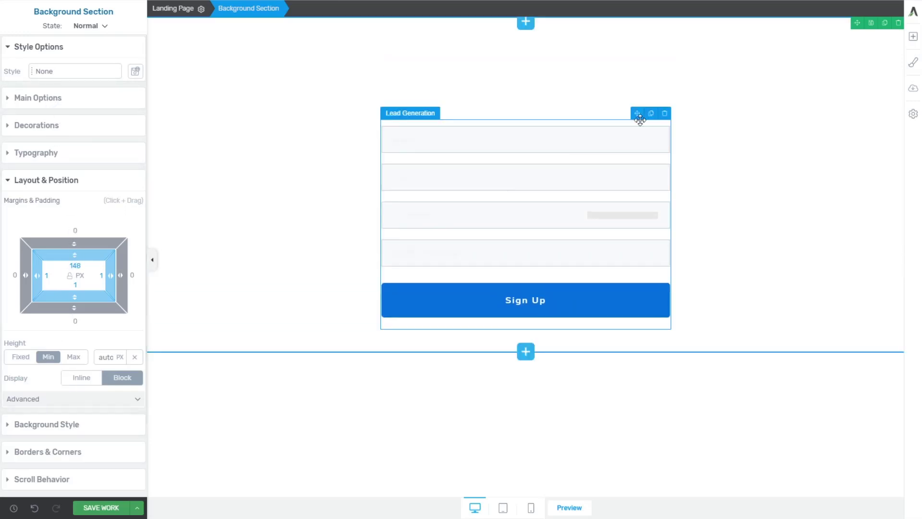
Add a text element above the form reading "Register For Your Account"
click(913, 36)
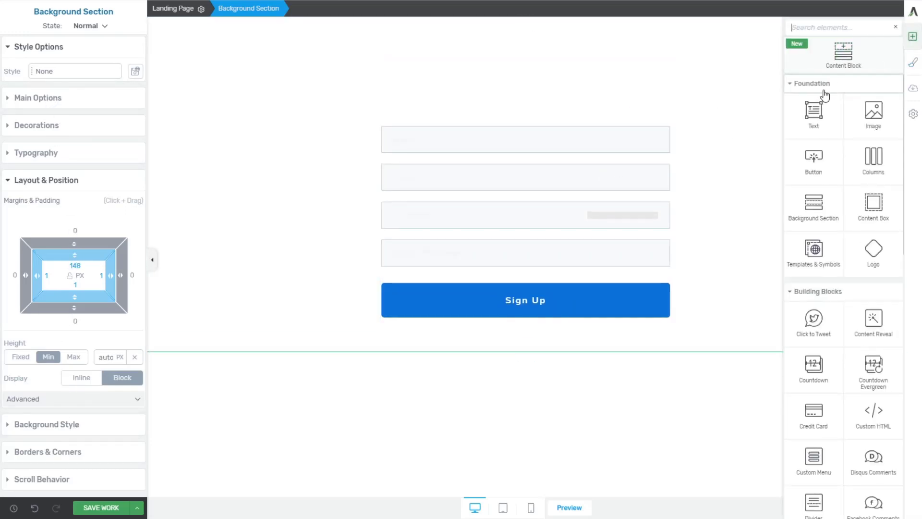
drag(838, 58, 483, 134)
key(ctrl+a)
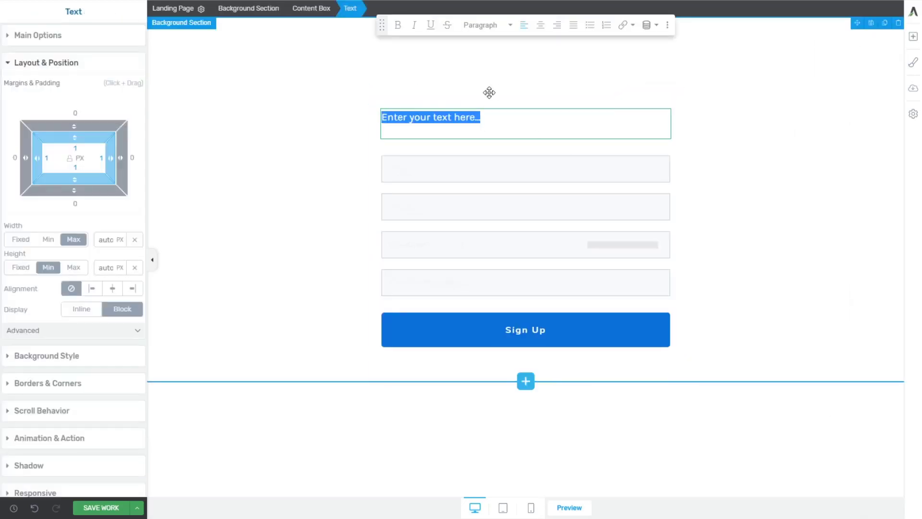
text(Register For Your )
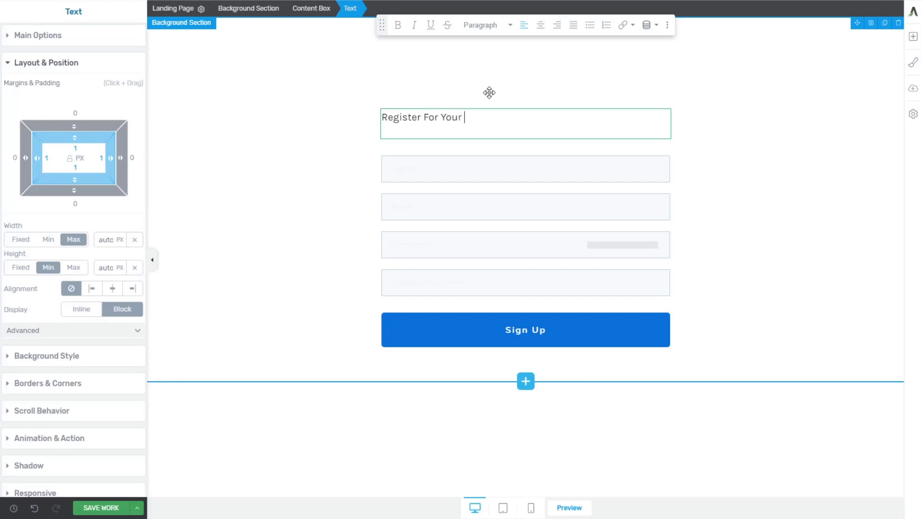
text(Account)
Centre the "Register For Your Account" text and set its font size to 36 px
click(540, 25)
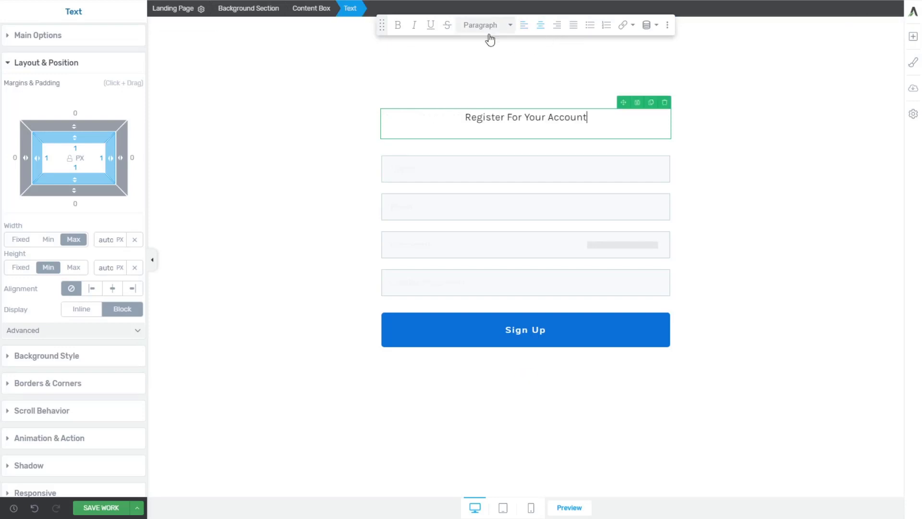
click(26, 35)
drag(24, 188, 37, 189)
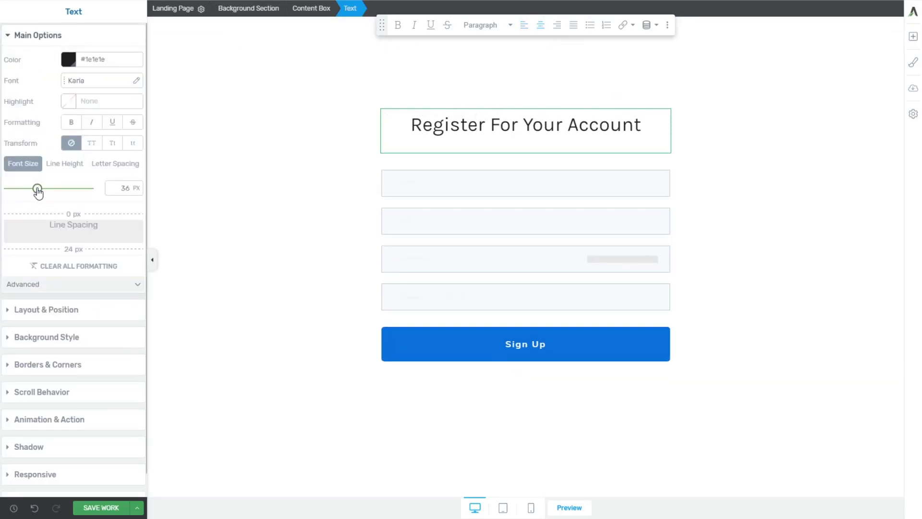
click(300, 354)
Make the Name field required in the registration form
click(519, 204)
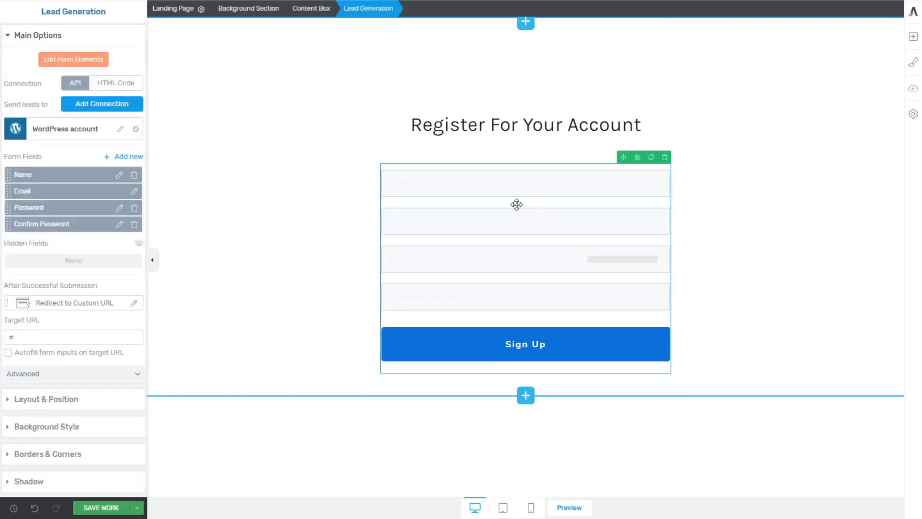
click(119, 175)
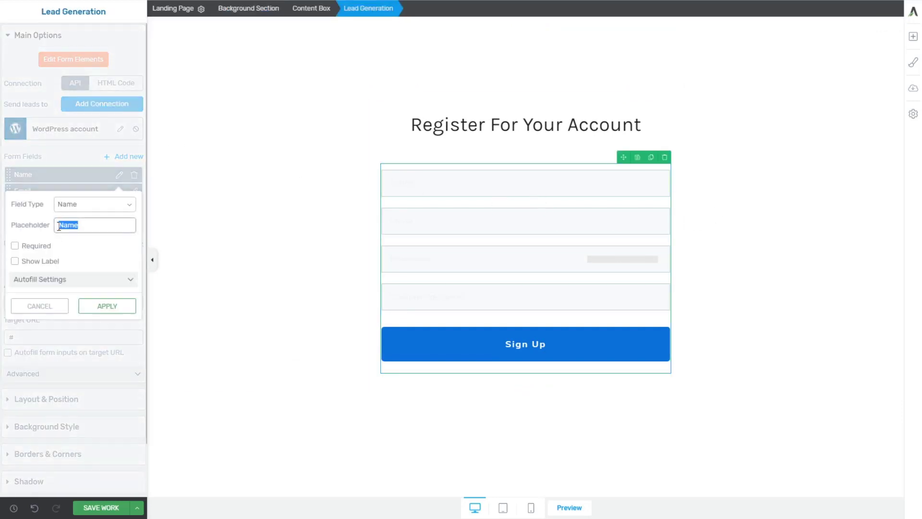
click(101, 310)
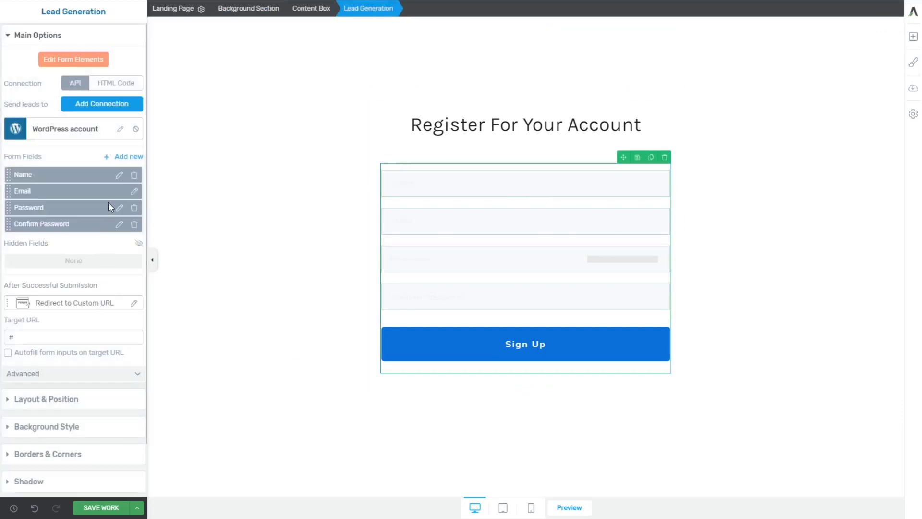
click(137, 194)
click(91, 303)
click(119, 175)
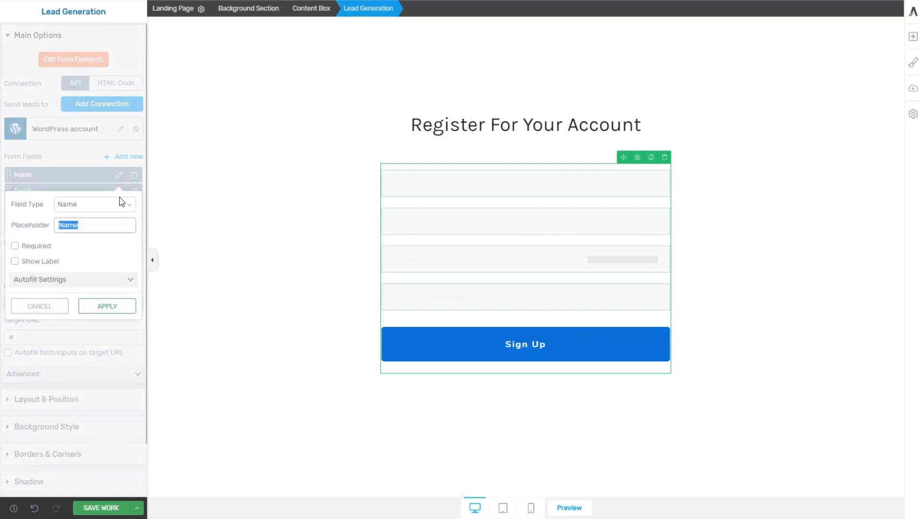
click(36, 246)
click(101, 309)
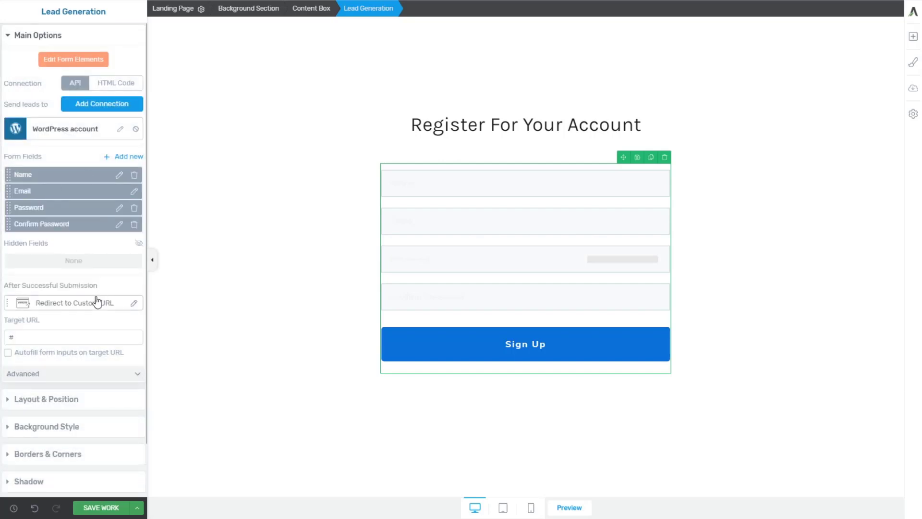
Edit the form elements and set the grouped input fields' text color to #000000 at full opacity
click(74, 59)
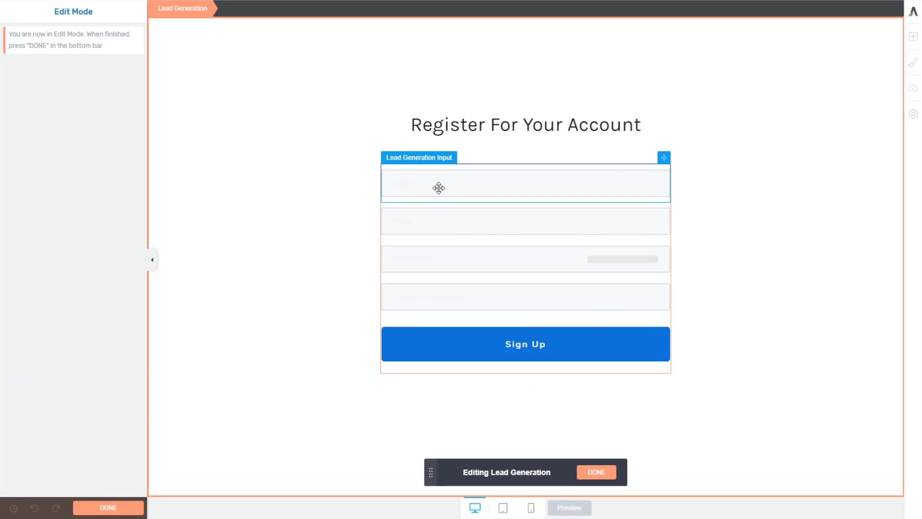
click(438, 188)
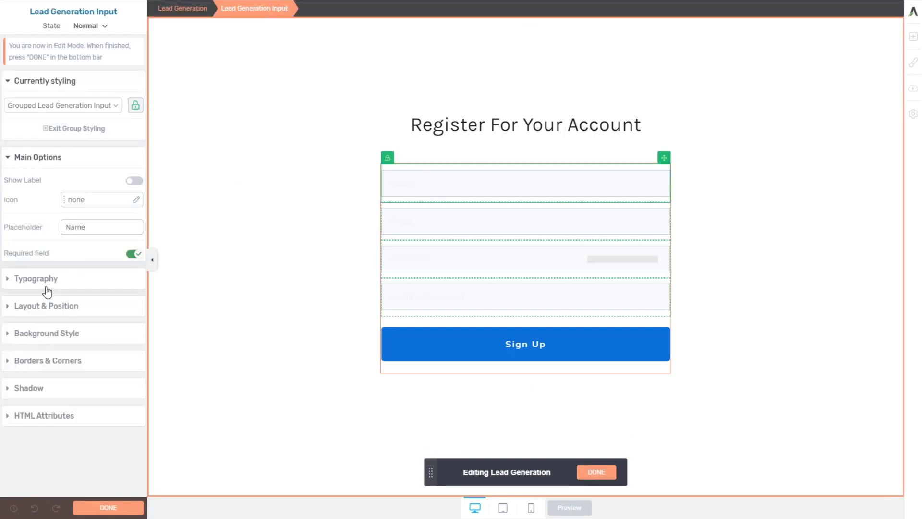
click(133, 181)
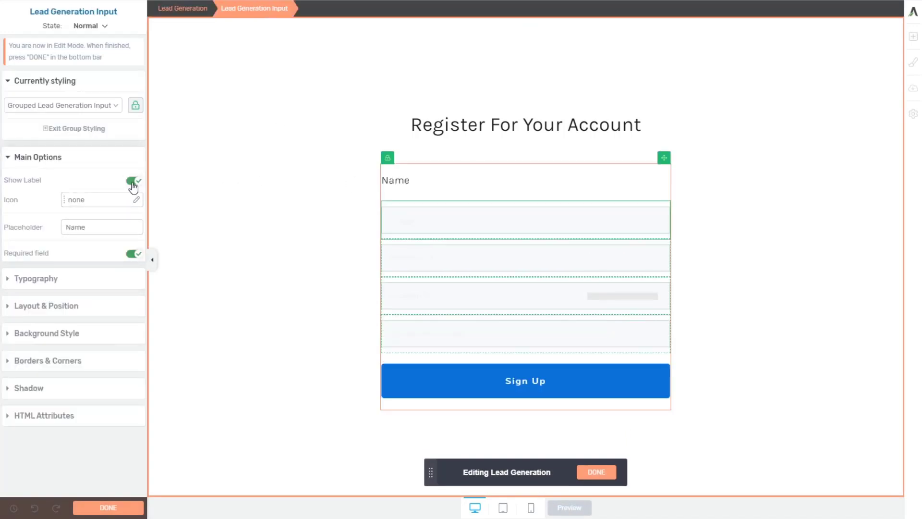
click(133, 181)
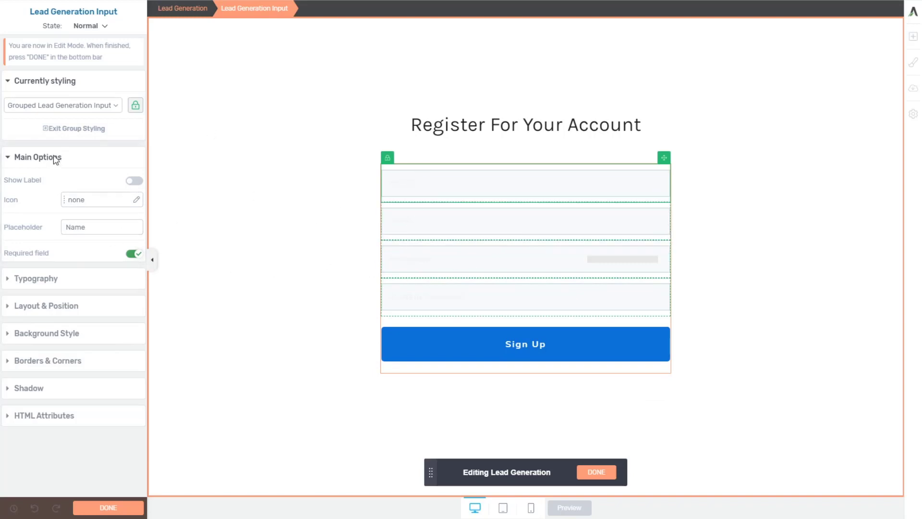
click(50, 282)
click(69, 229)
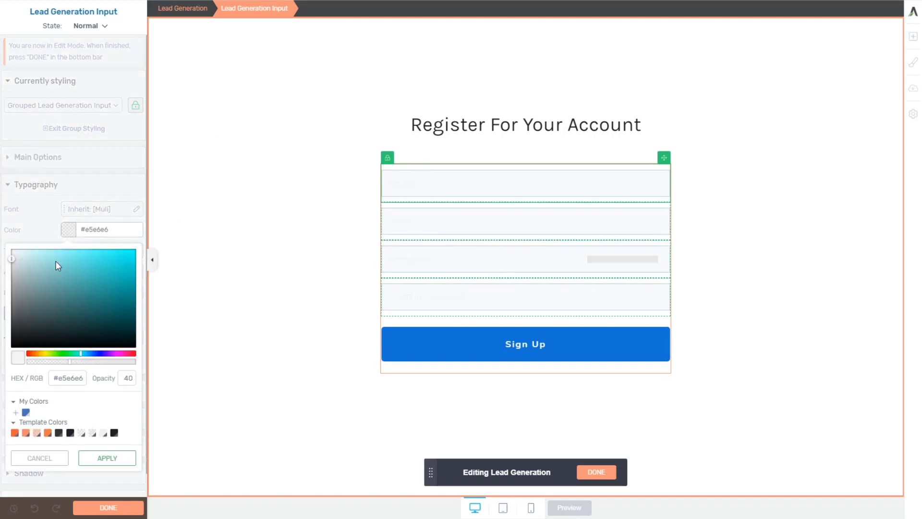
drag(56, 266, 16, 370)
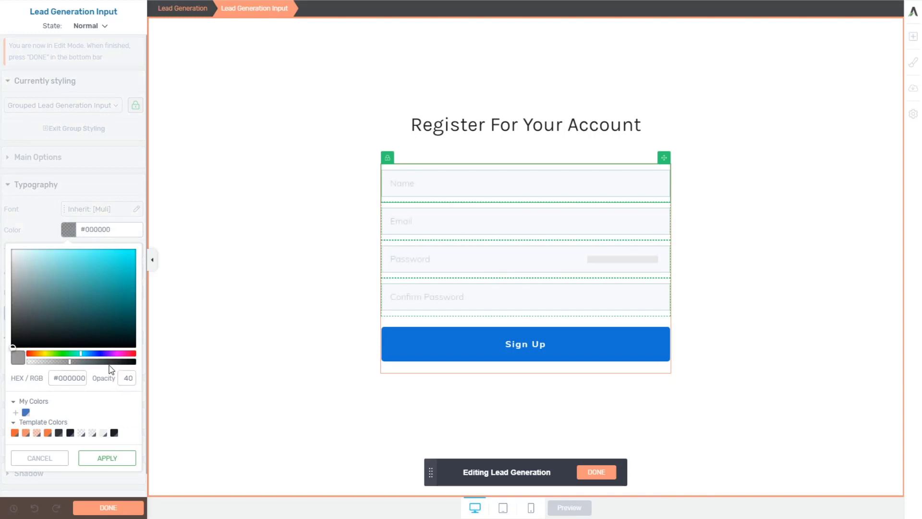
drag(109, 367, 155, 360)
click(104, 459)
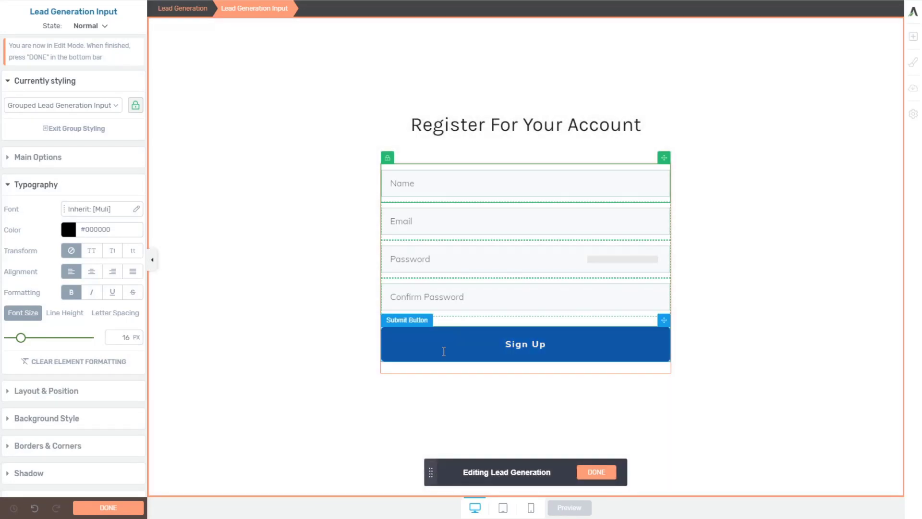
Set the Sign Up button's background to the saved Steel Blue color #4776bb and finish editing the form elements
click(442, 349)
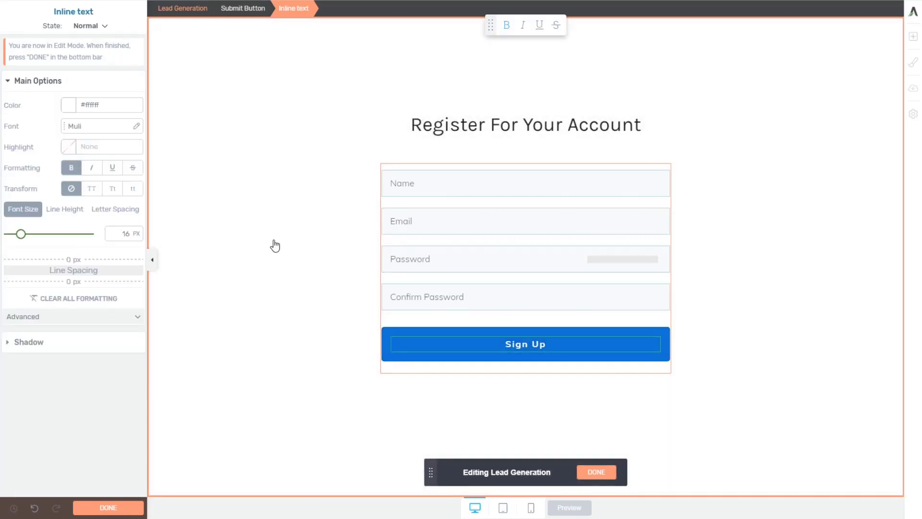
click(384, 333)
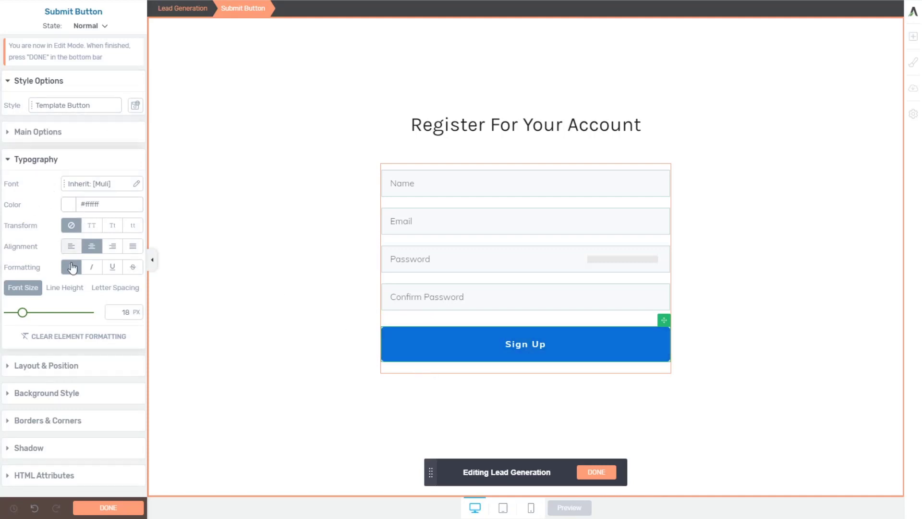
click(58, 394)
click(16, 282)
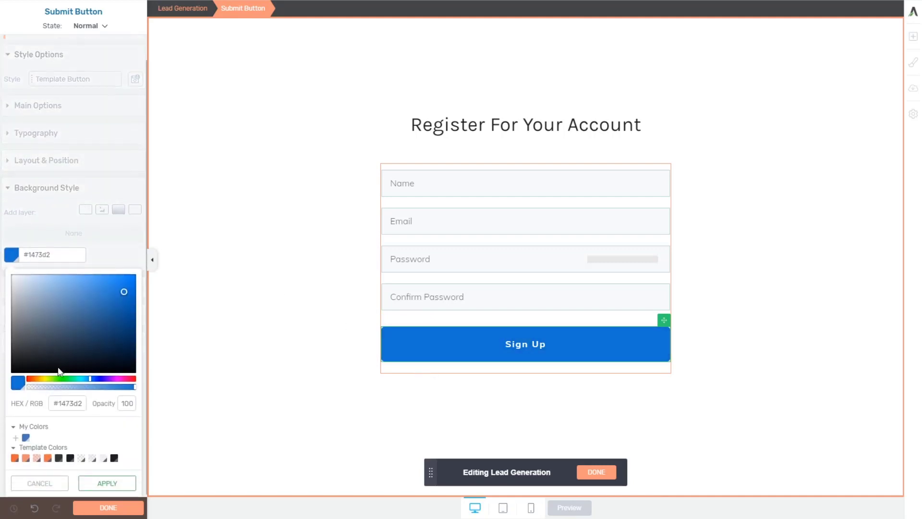
click(26, 443)
scroll(73, 428, down, 1)
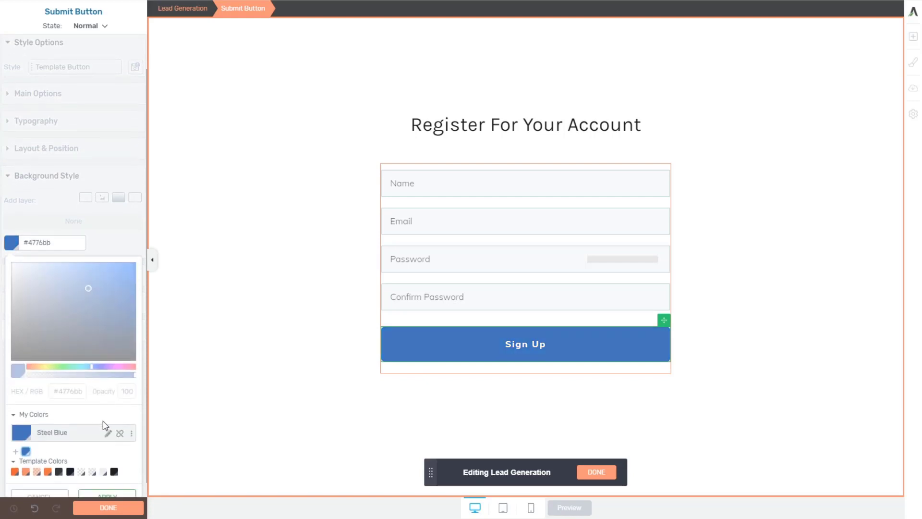
click(107, 484)
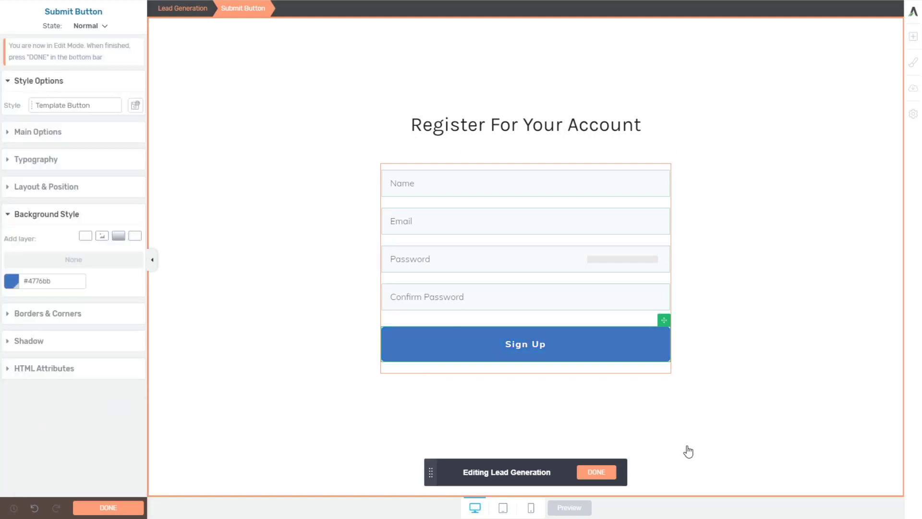
click(596, 471)
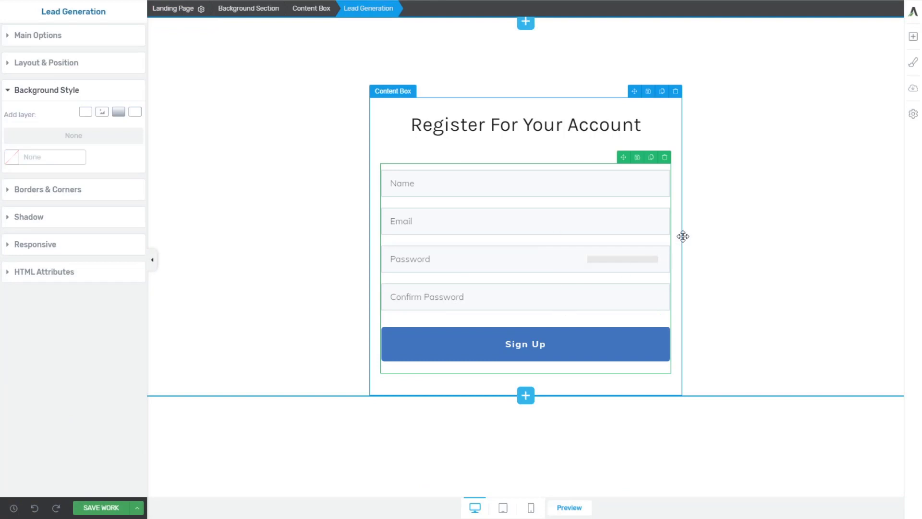
Add a logo element above the "Register For Your Account" heading and centre it
click(914, 36)
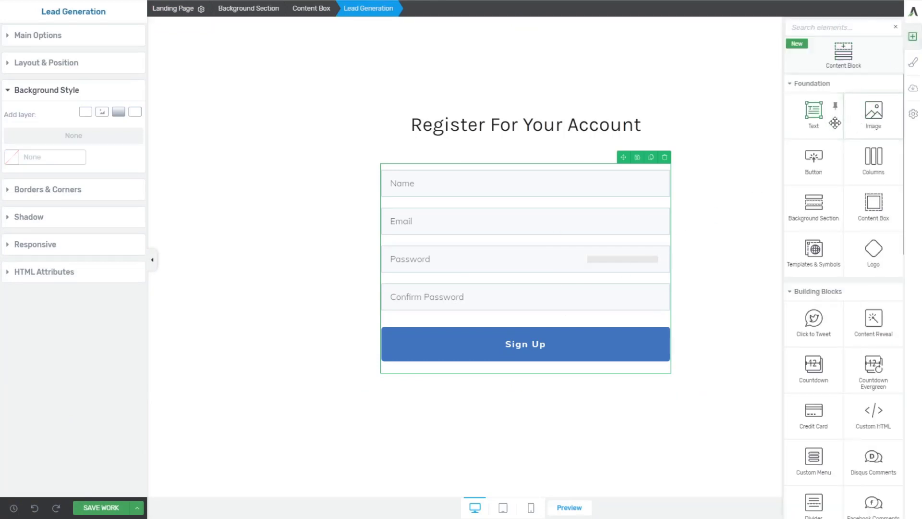
drag(839, 121, 537, 117)
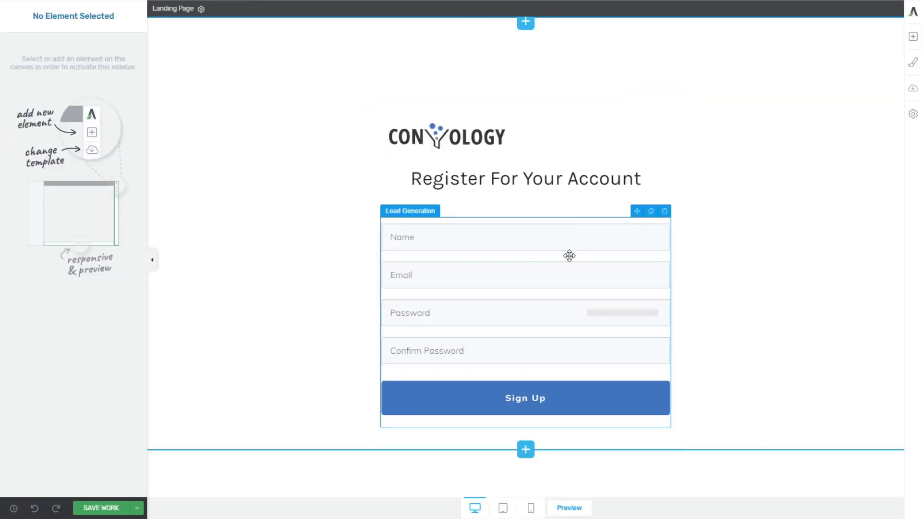
click(67, 285)
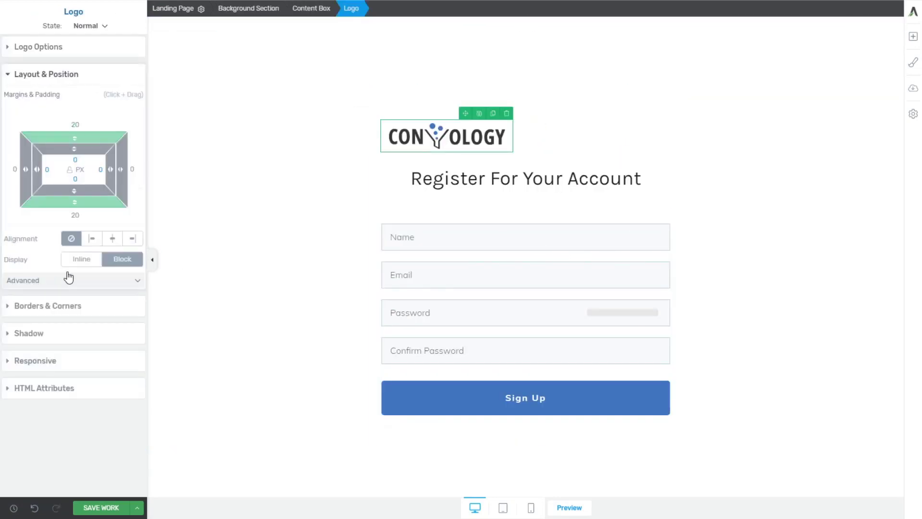
click(113, 238)
click(257, 410)
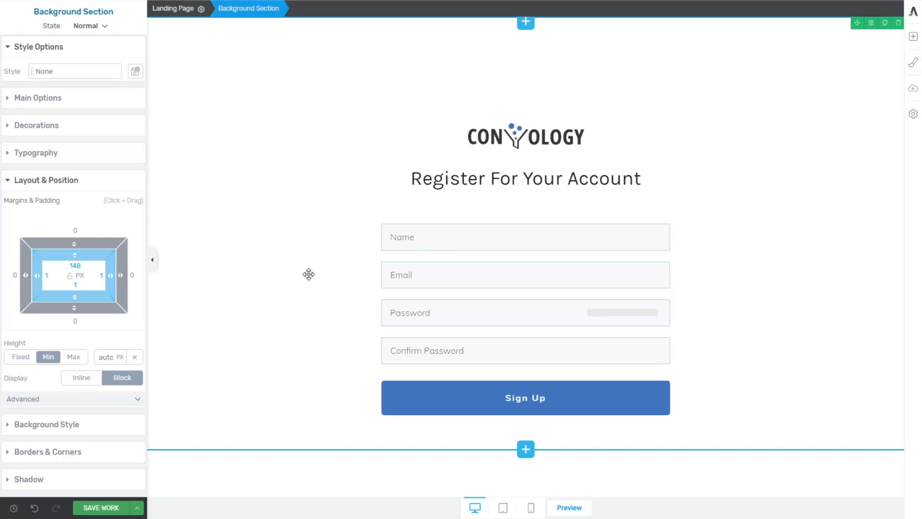
Have the form redirect to the custom URL /courses/ after successful submission
click(419, 237)
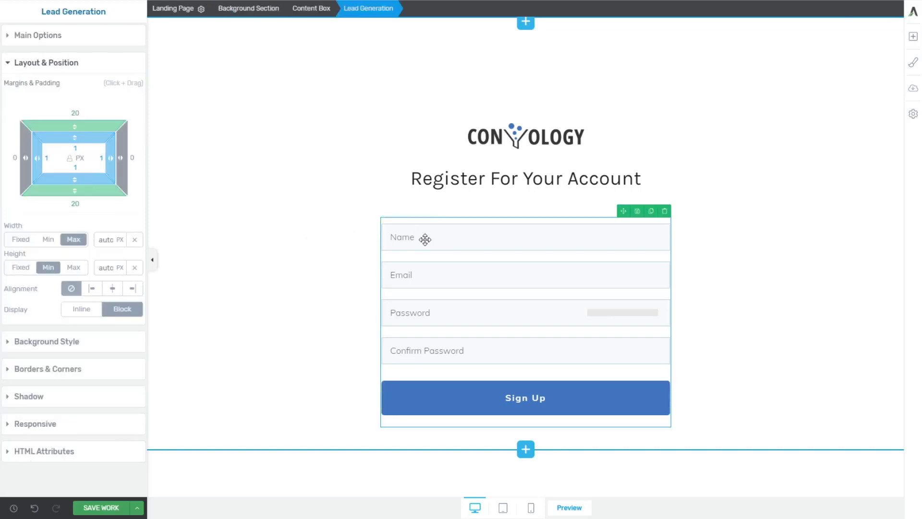
click(43, 36)
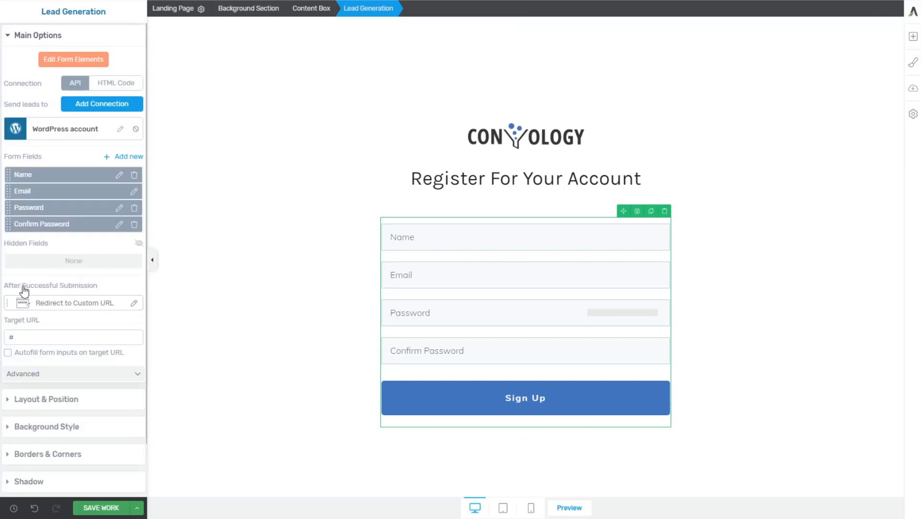
click(133, 303)
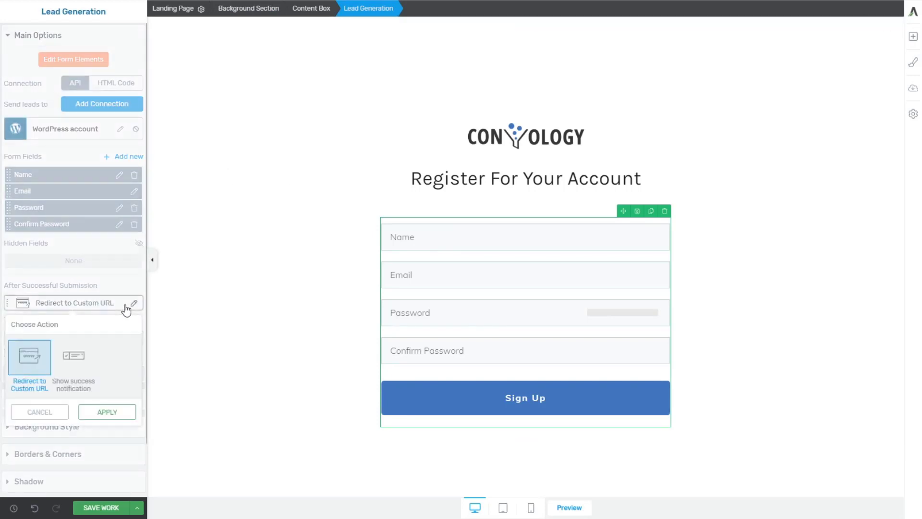
click(105, 412)
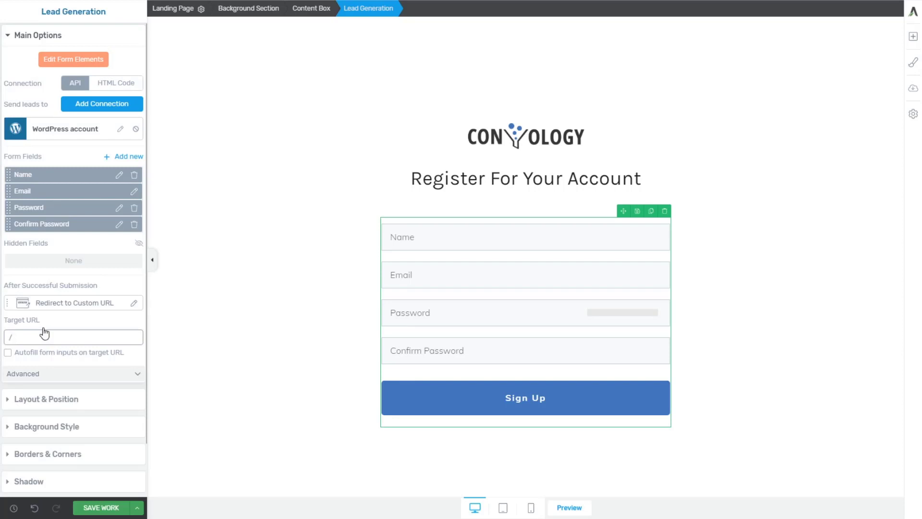
text(courses/)
Try the explicit consent checkbox from the form's advanced data protection options
click(120, 375)
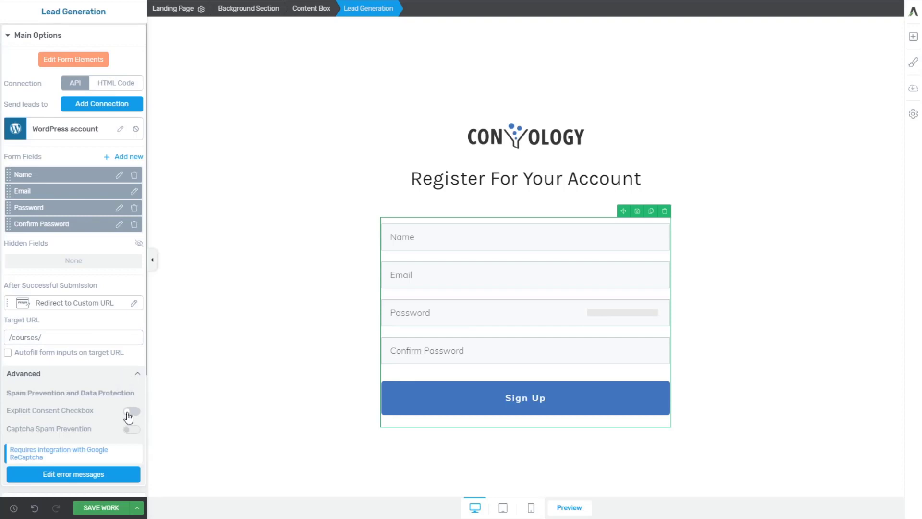
click(129, 412)
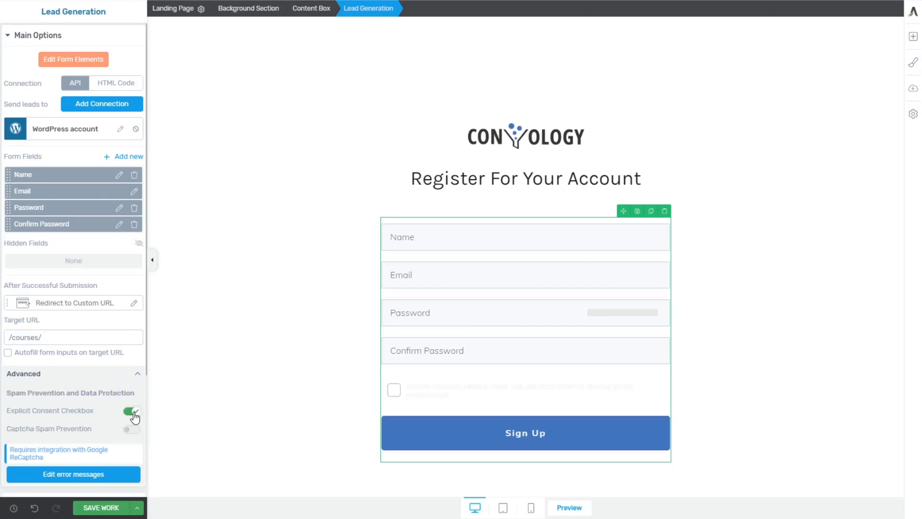
click(130, 412)
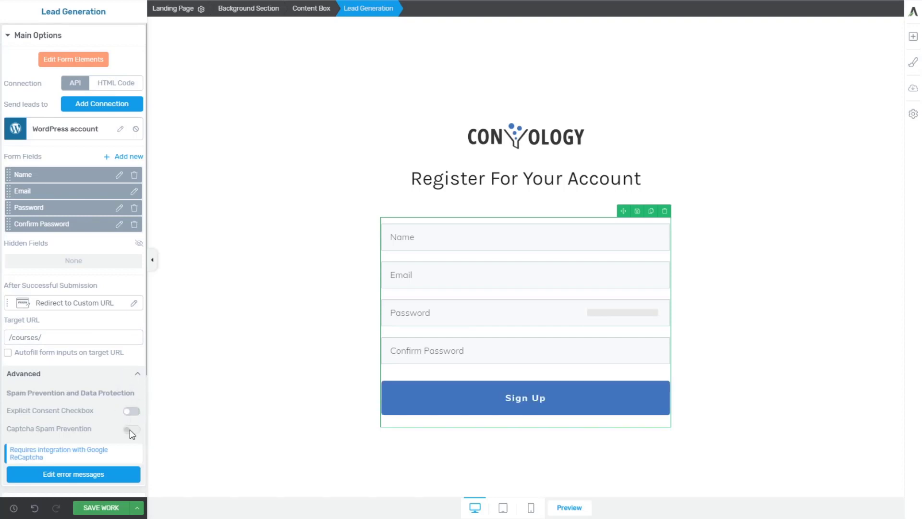
click(137, 374)
Save the landing page
click(258, 388)
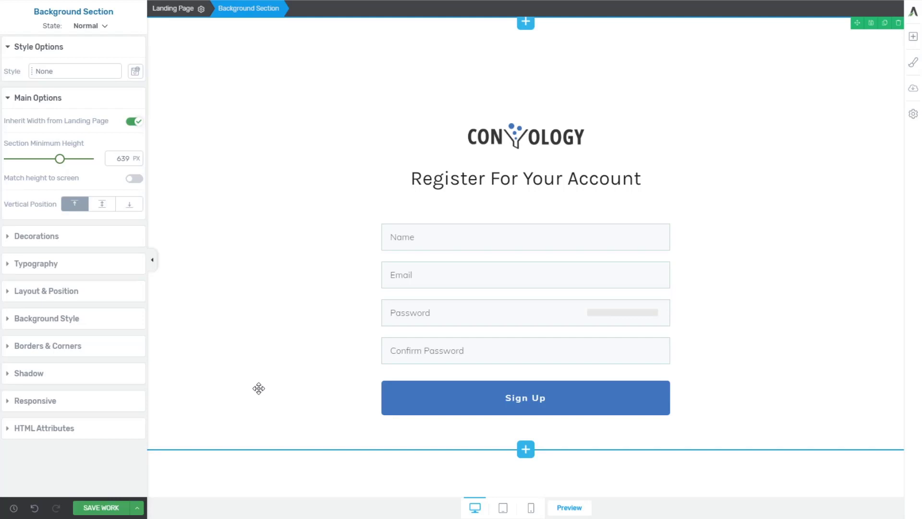
click(98, 508)
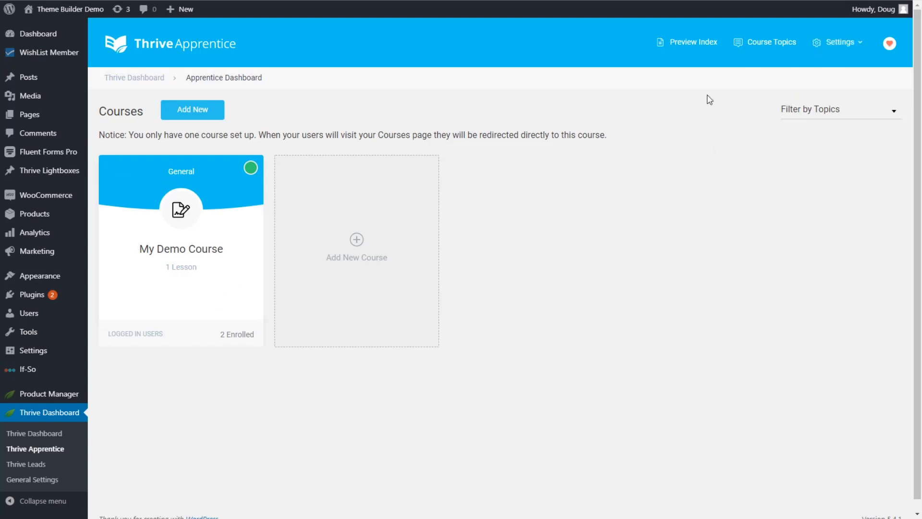
click(841, 47)
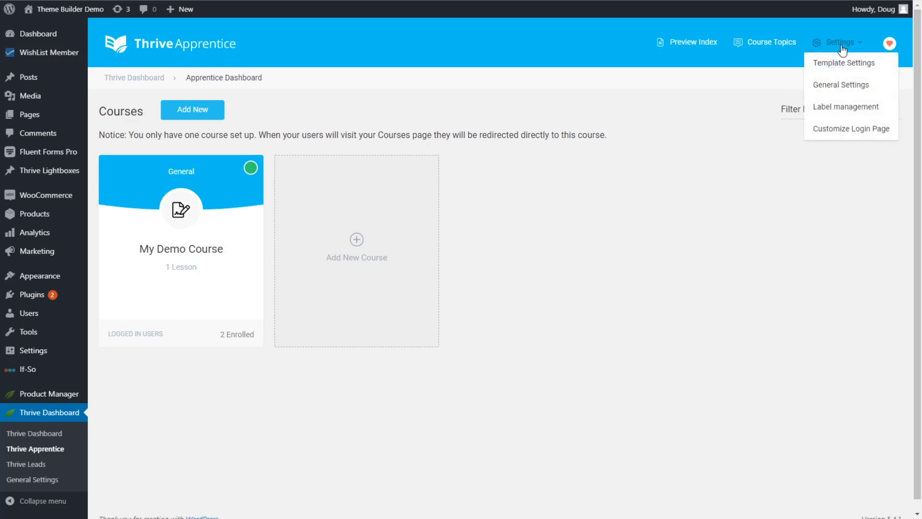
click(841, 86)
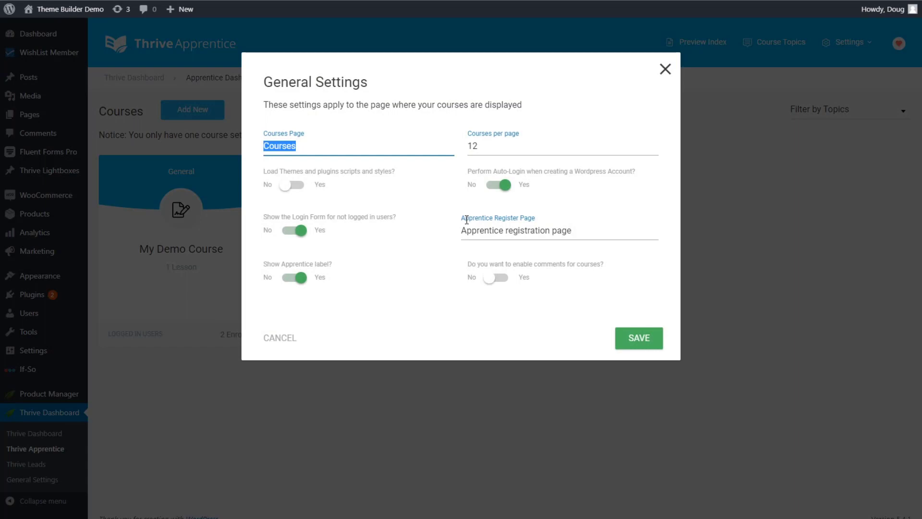
click(584, 231)
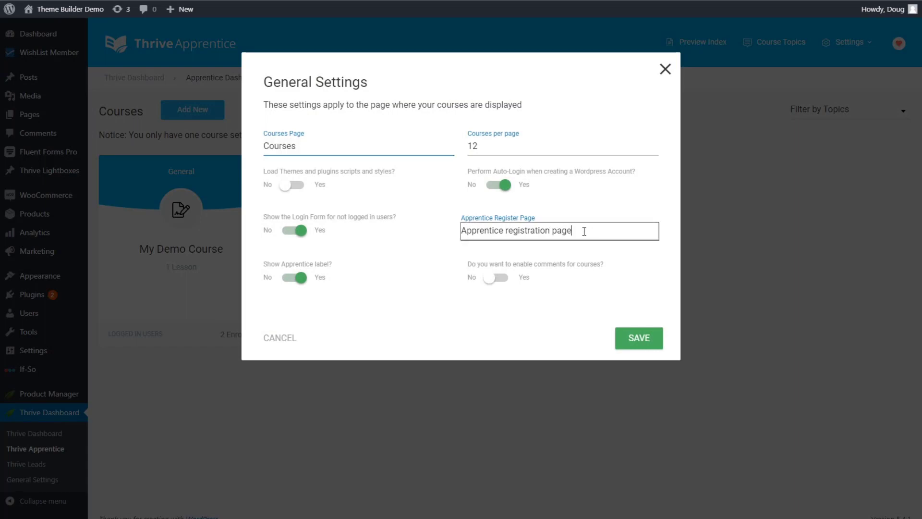
drag(584, 231, 449, 231)
text(course)
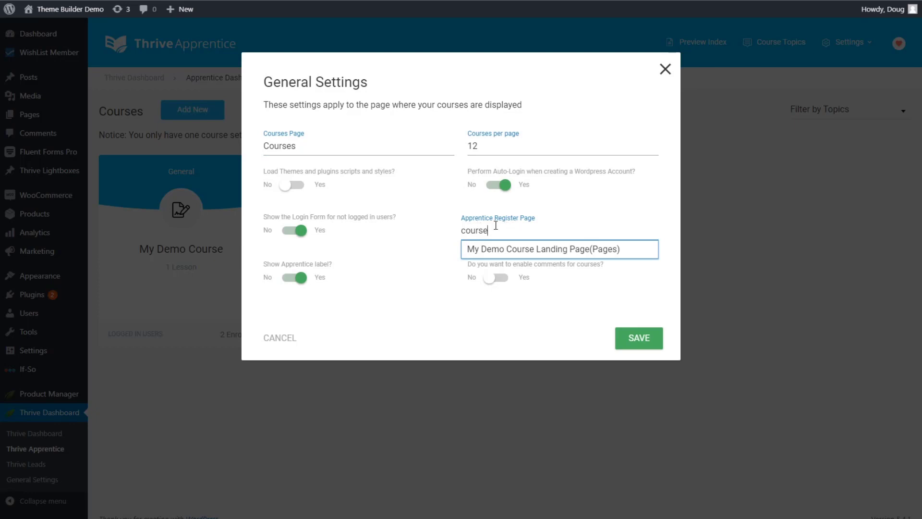
drag(496, 225, 462, 226)
text(registration)
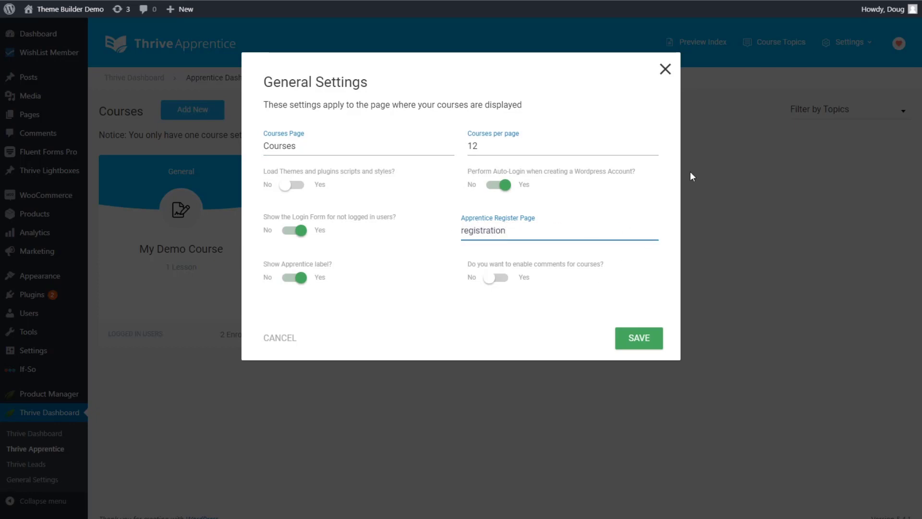
click(665, 69)
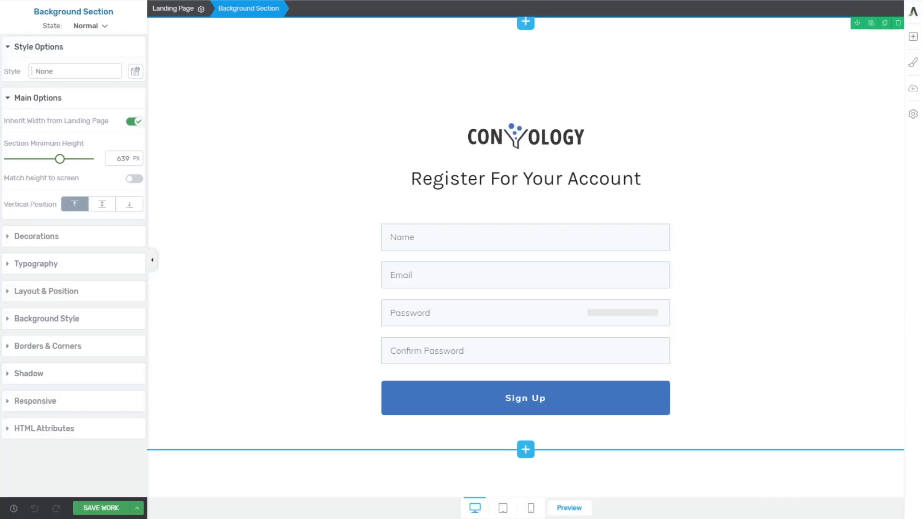
Save the landing page, return to its post editor and publish the Course Registration page
click(137, 508)
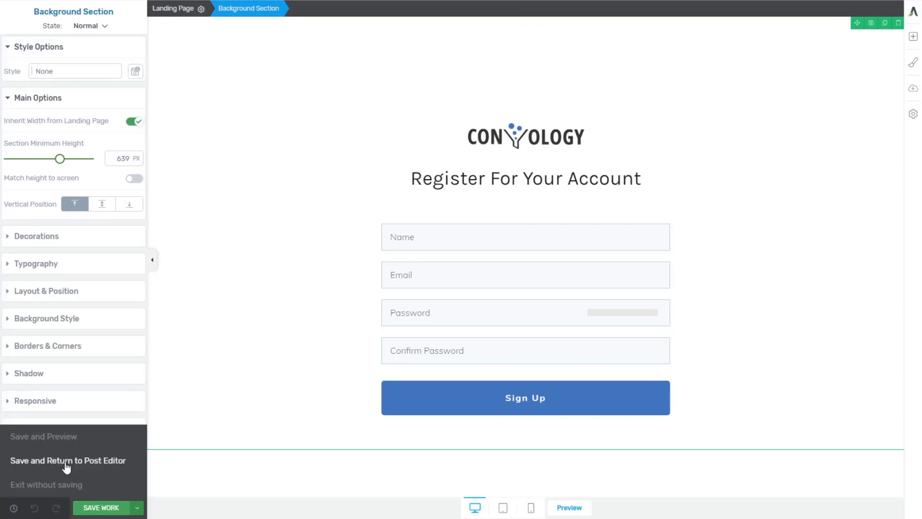
click(66, 462)
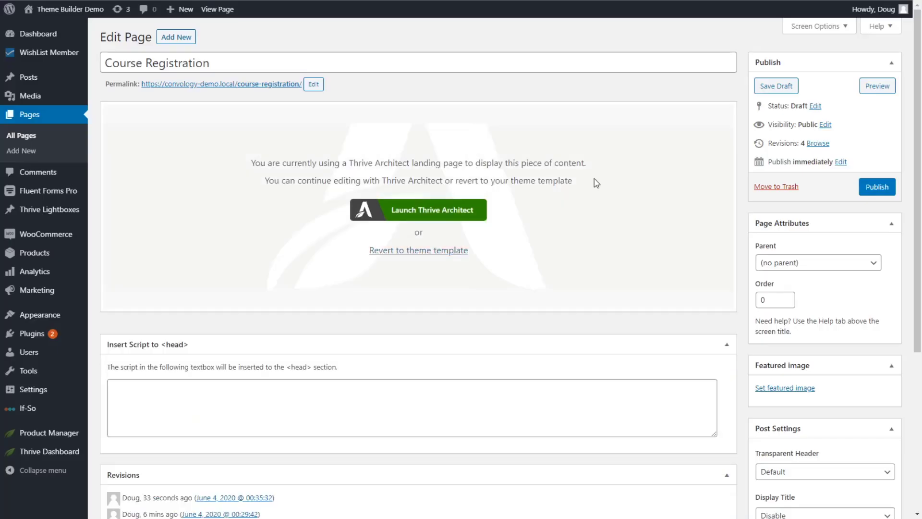
click(878, 187)
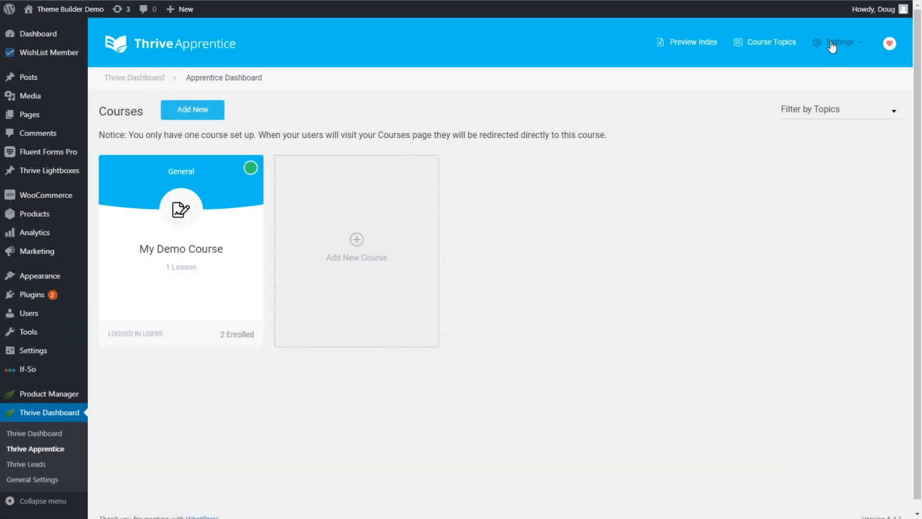
In Thrive Apprentice's general settings, set the Apprentice Register Page to Course Registration and save
click(831, 45)
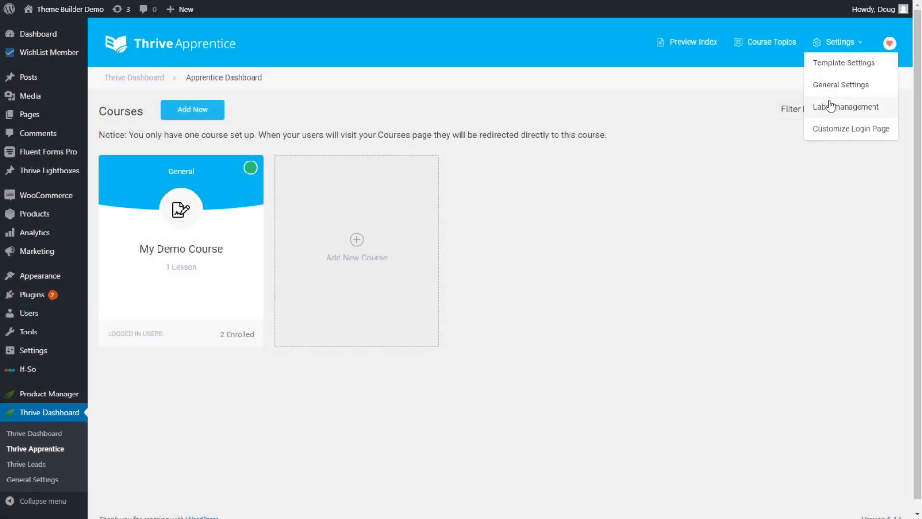
click(834, 85)
click(590, 228)
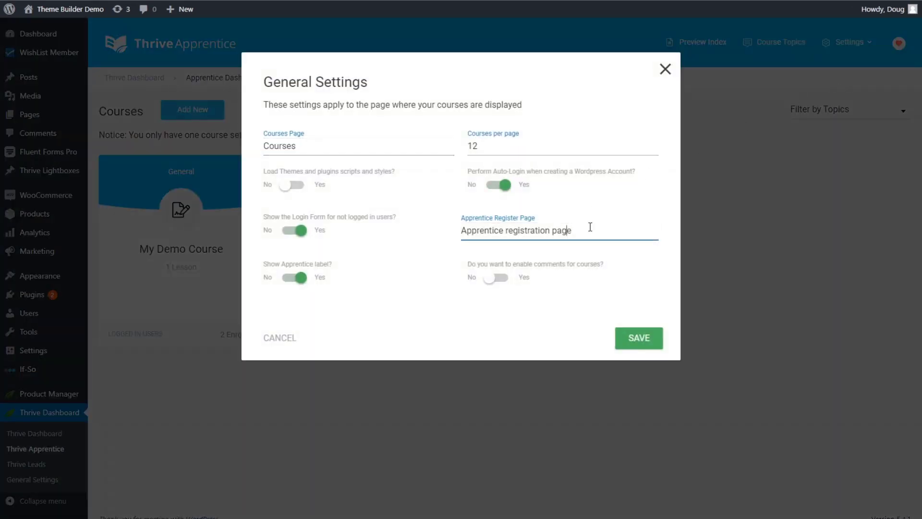
key(ctrl+a)
text(course)
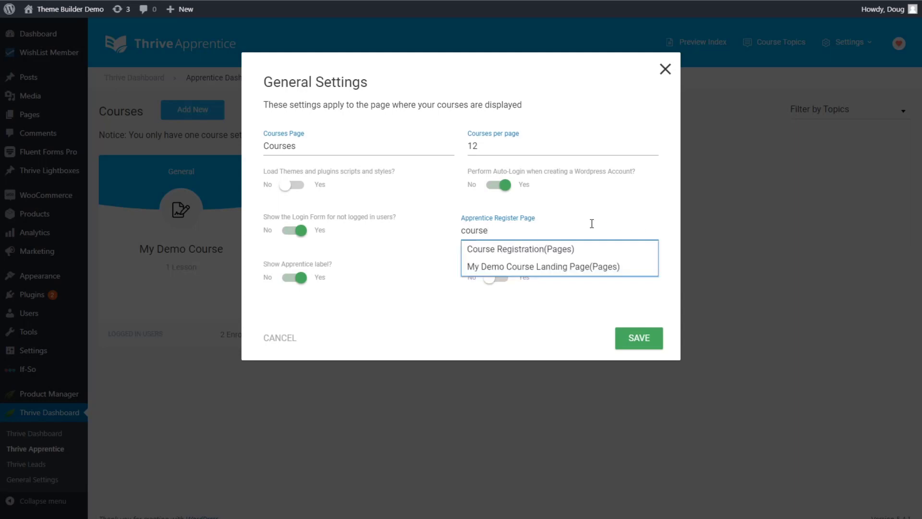
click(508, 253)
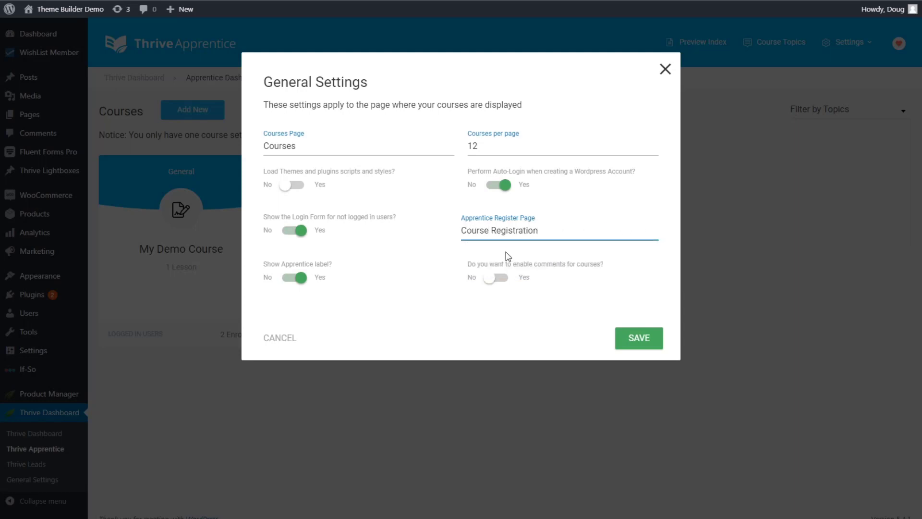
click(642, 339)
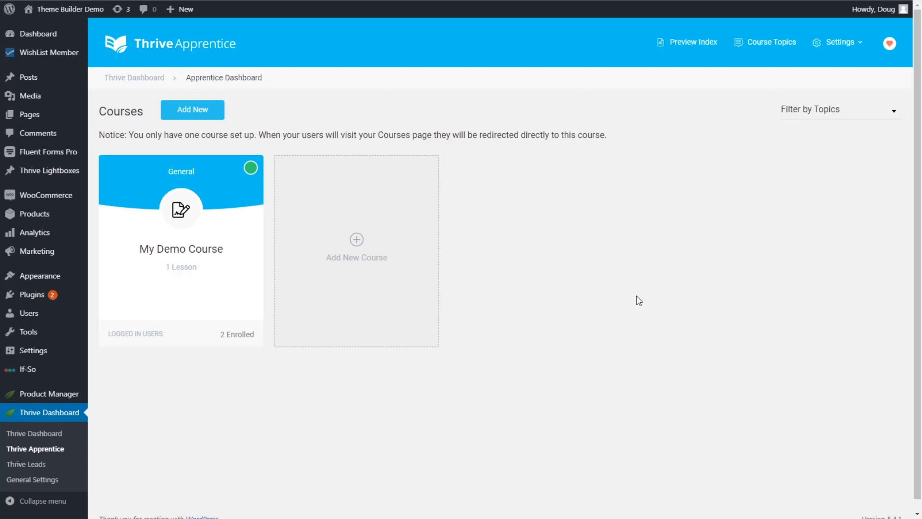
View the access restrictions of My Demo Course
click(222, 213)
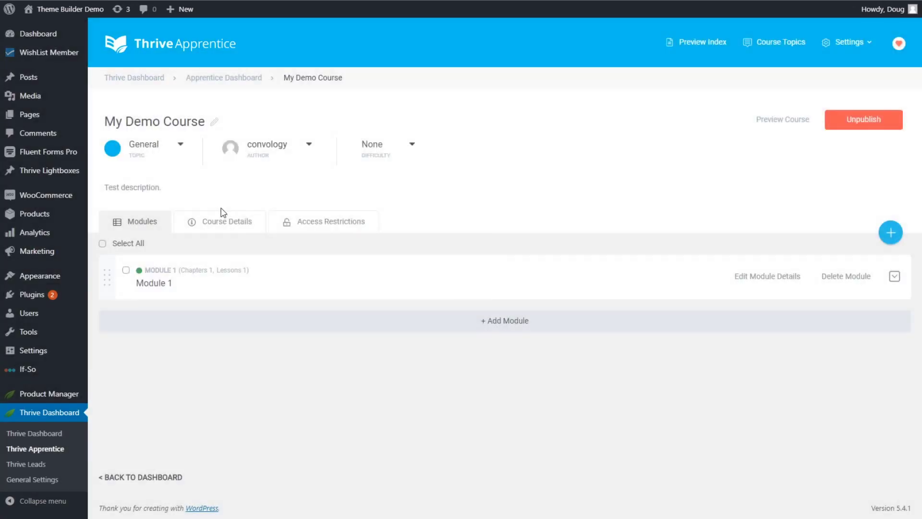
click(319, 226)
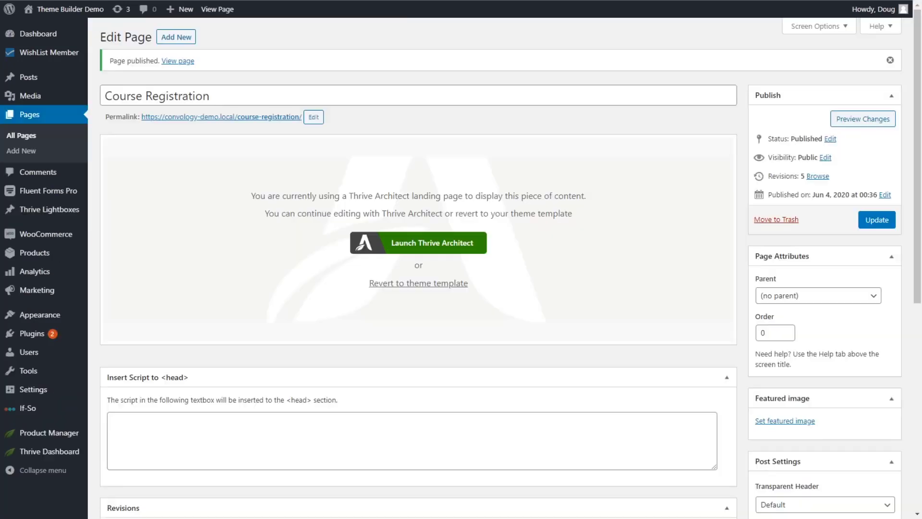
View the published Course Registration page on the live site
click(231, 117)
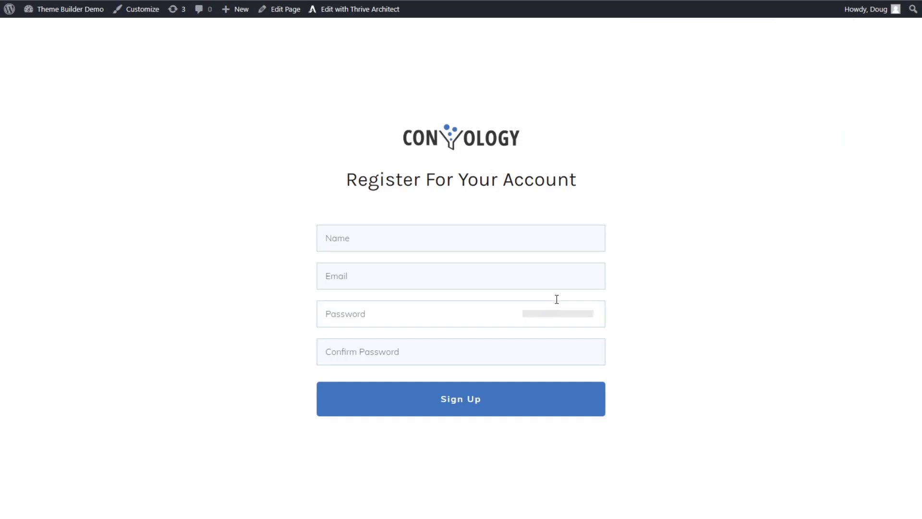